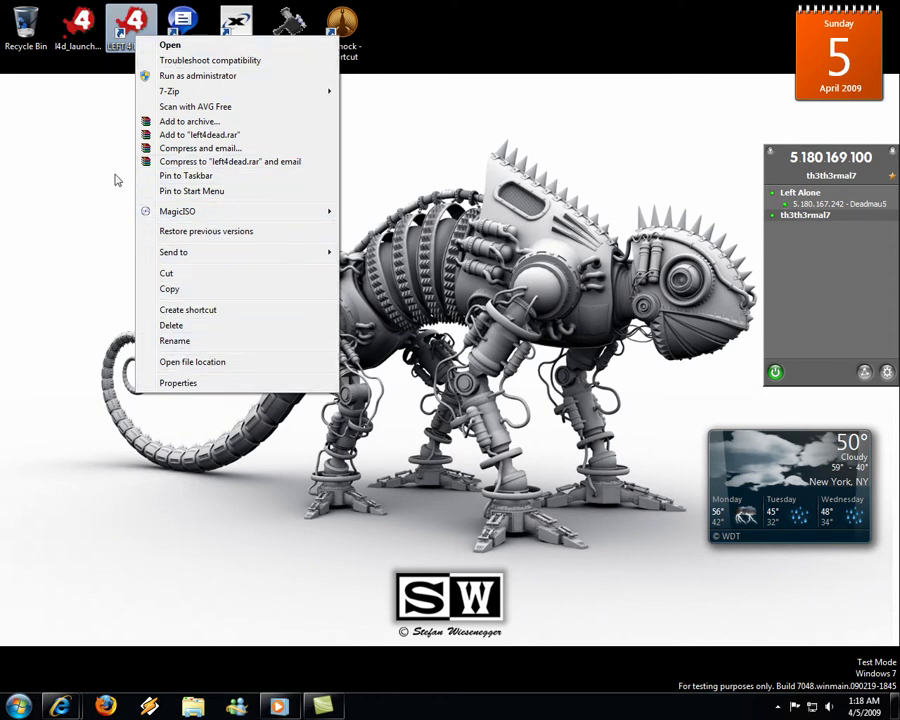
Open the LEFT 4 DEAD desktop shortcut's Properties to show its target path
left_click(176, 384)
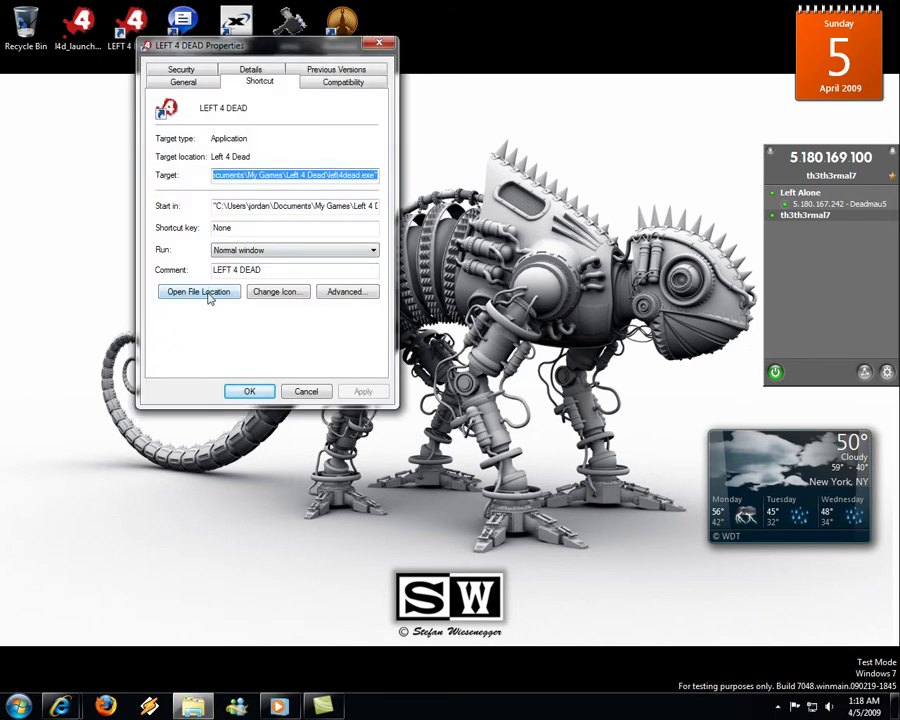
left_click(209, 292)
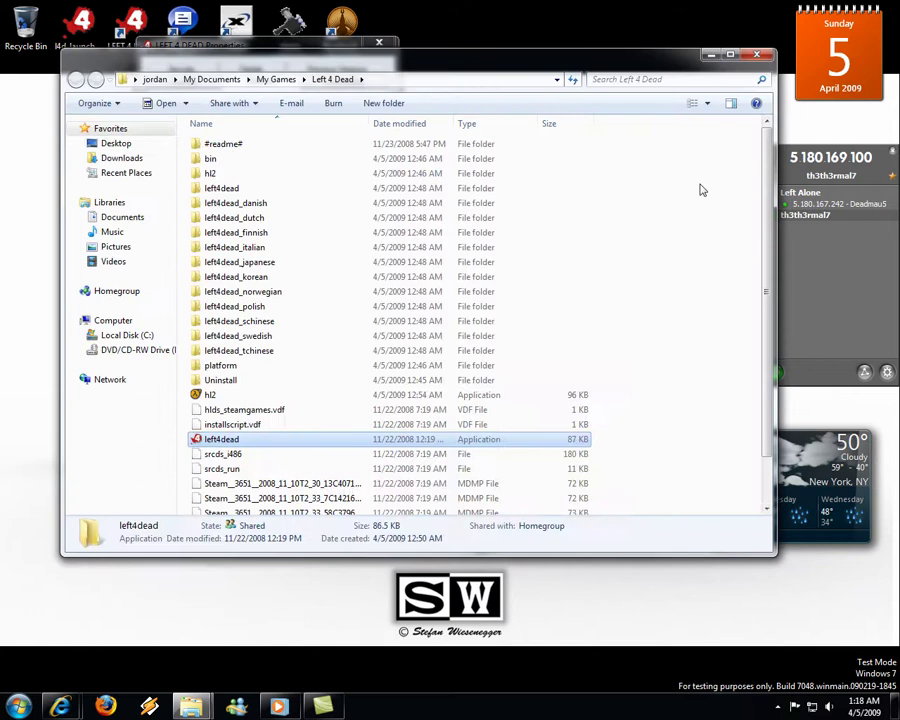
scroll(759, 243, "down", 1)
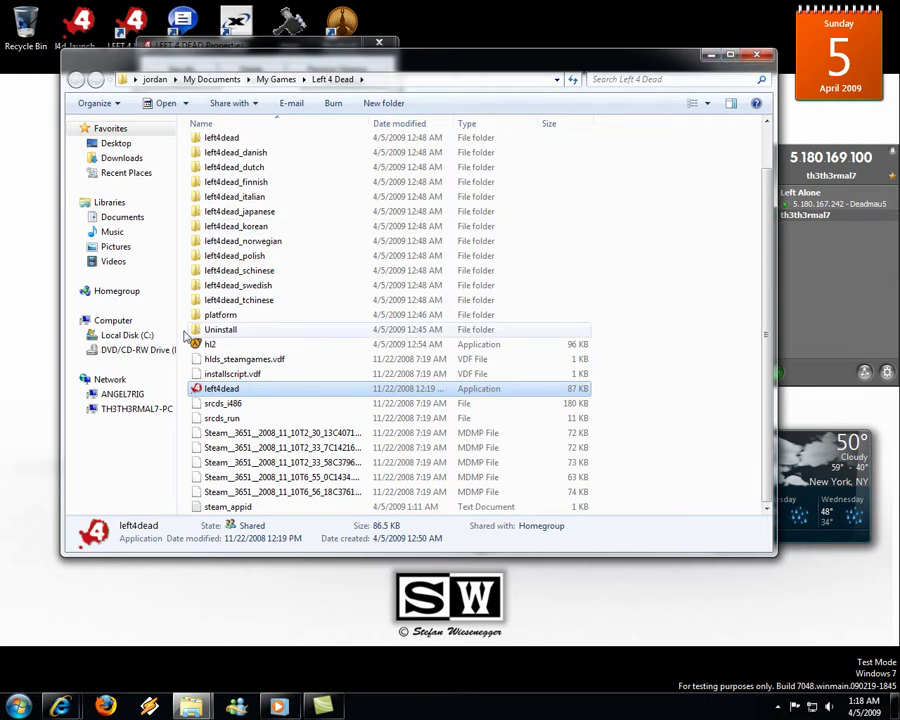
left_click_drag(205, 60, 416, 84)
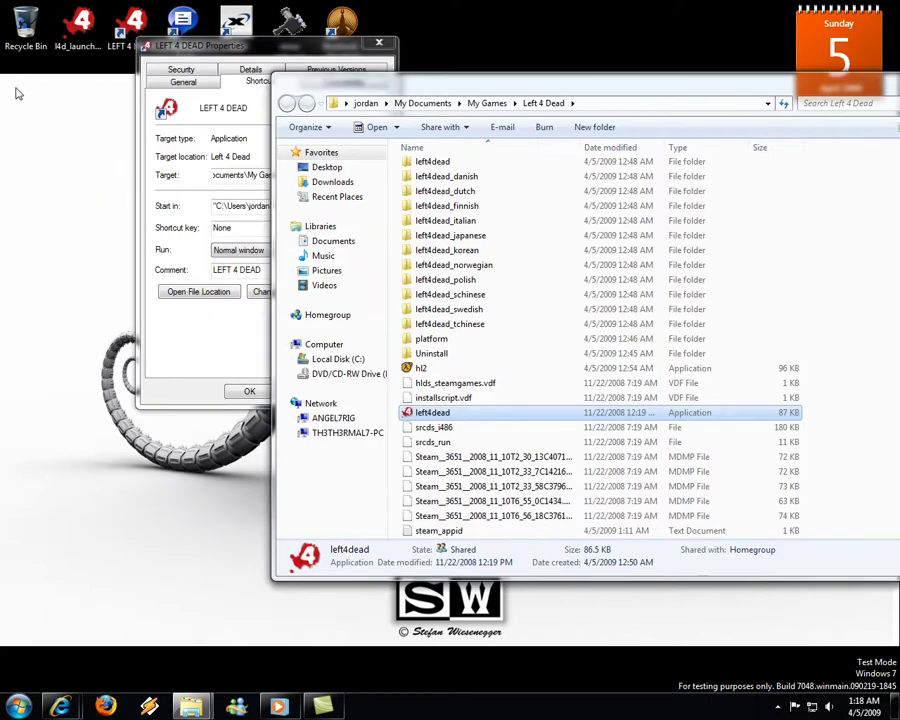
left_click(22, 150)
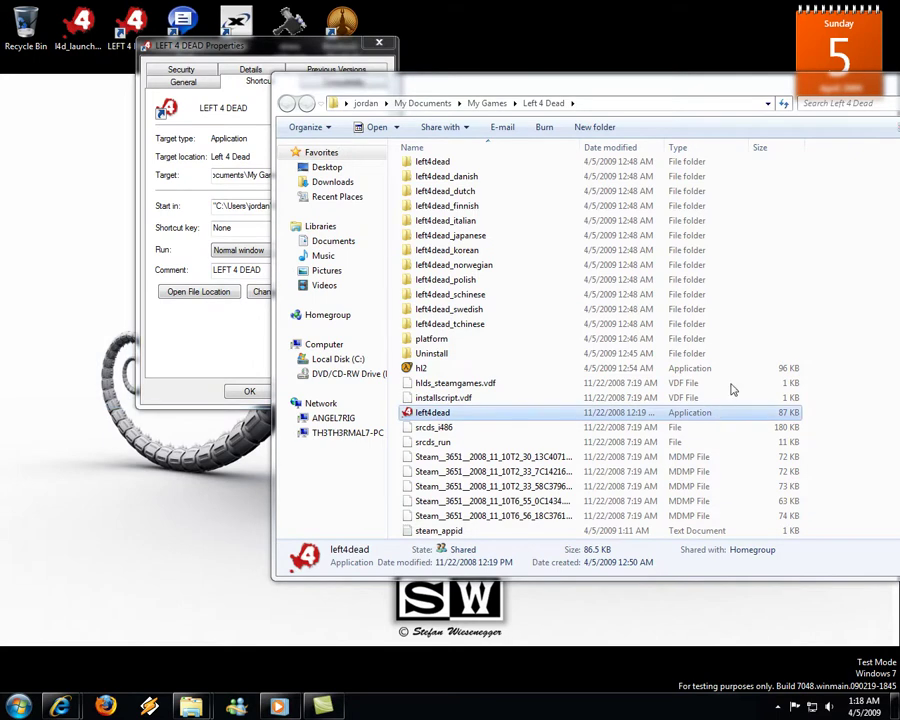
left_click_drag(667, 92, 547, 65)
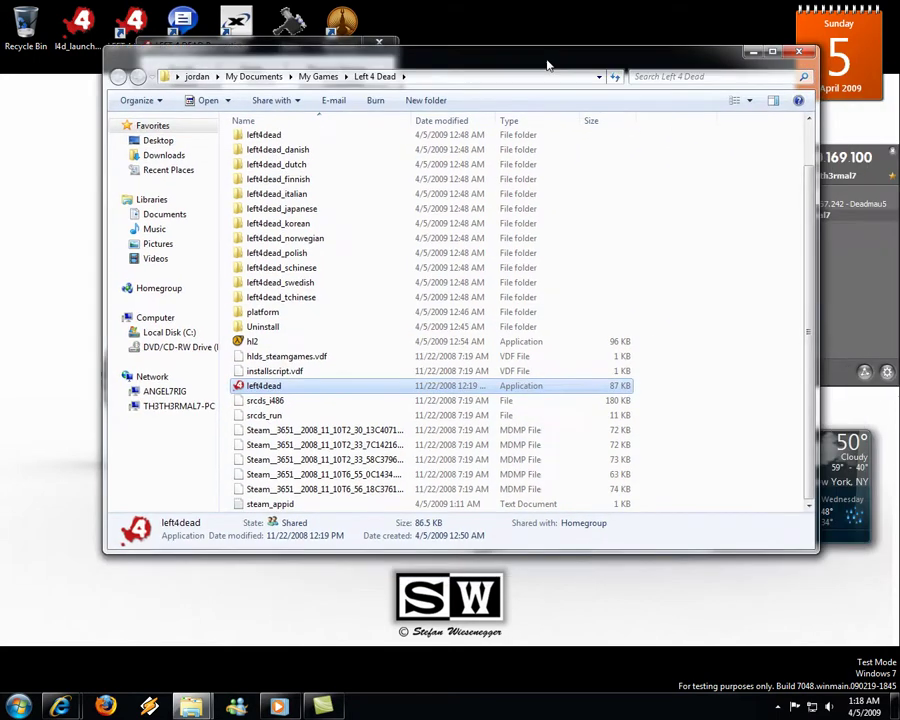
scroll(808, 264, "up", 1)
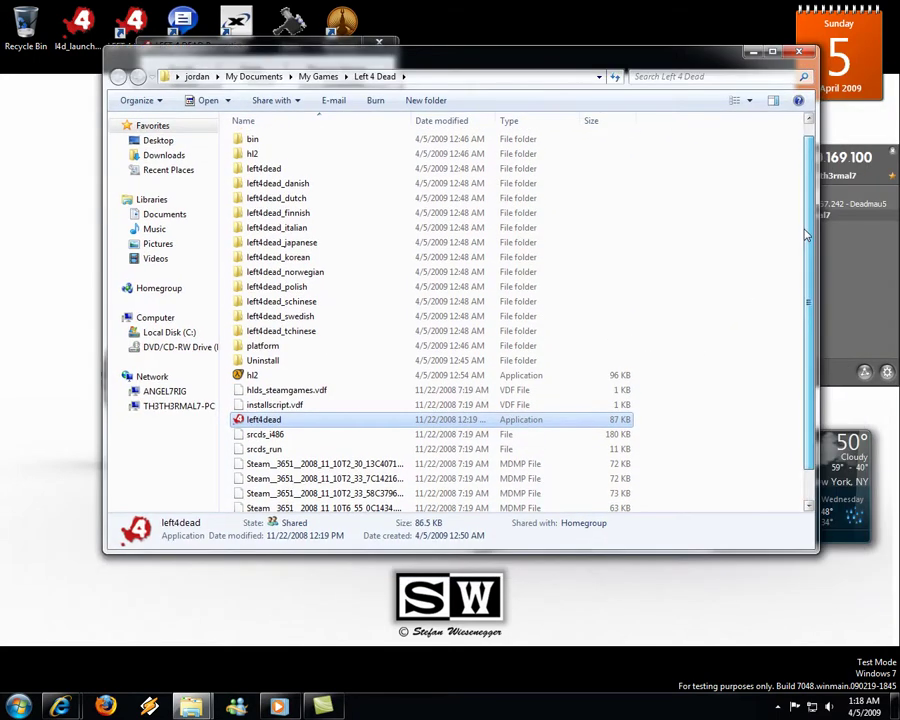
left_click(796, 56)
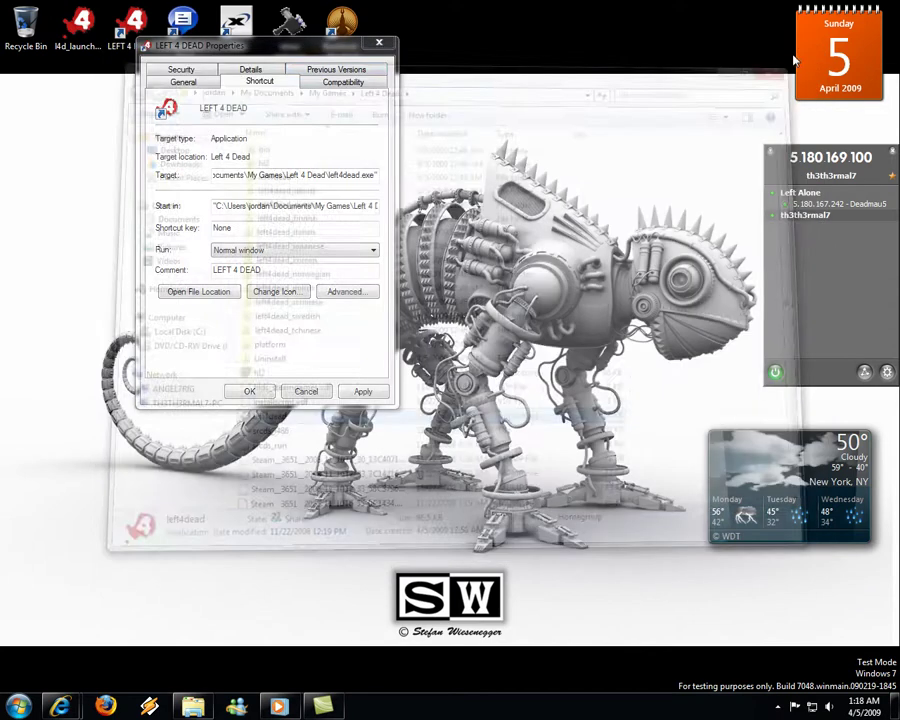
Close the shortcut properties and run l4d_launcher_oger_v1.3_32.exe despite the unverified-publisher warning
left_click(250, 392)
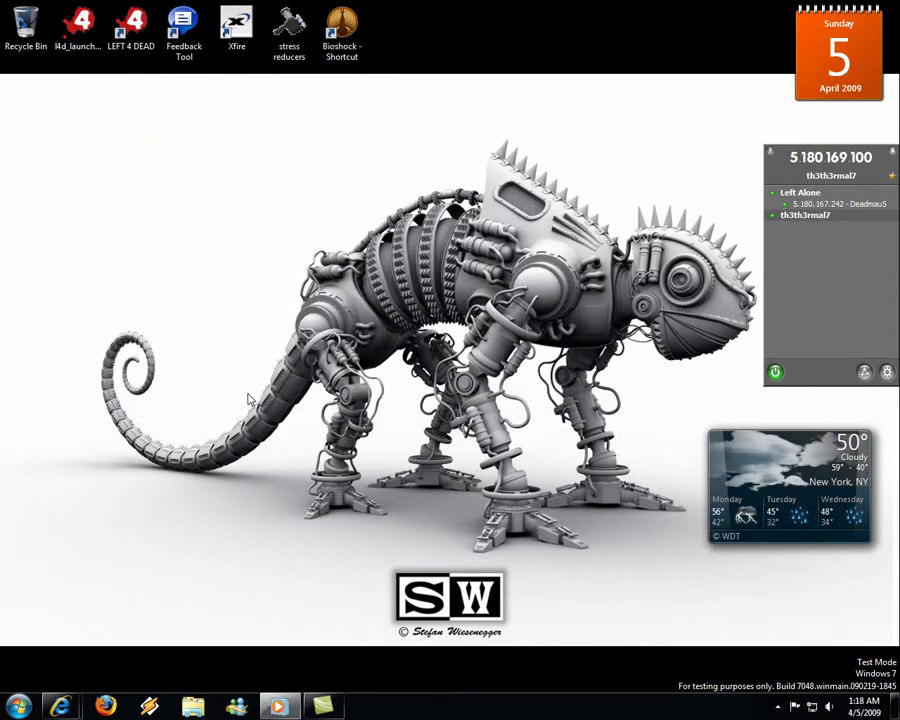
double_click(80, 47)
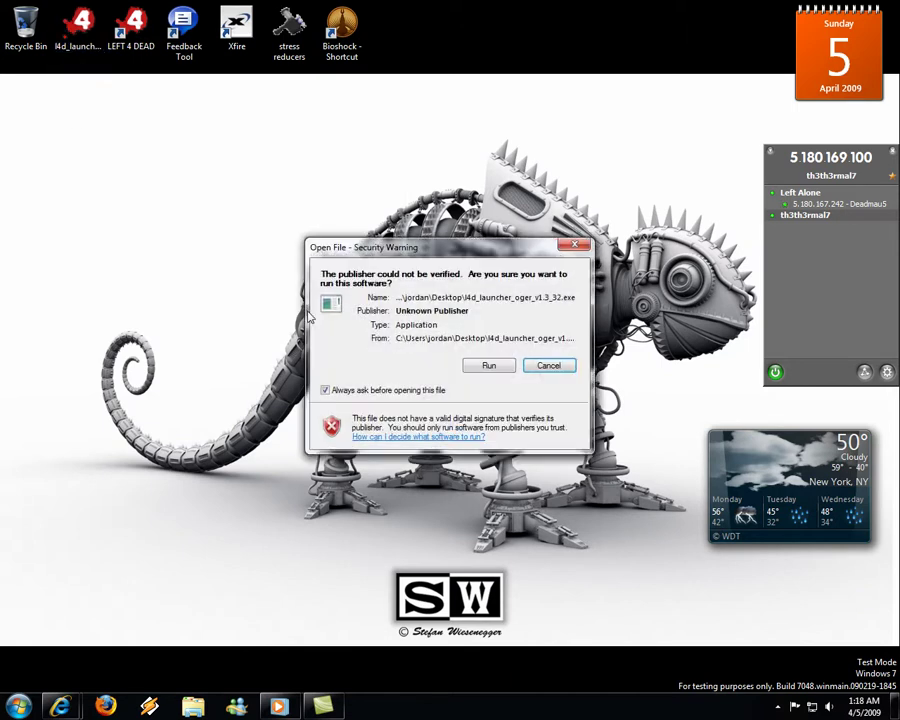
left_click(488, 366)
left_click(157, 558)
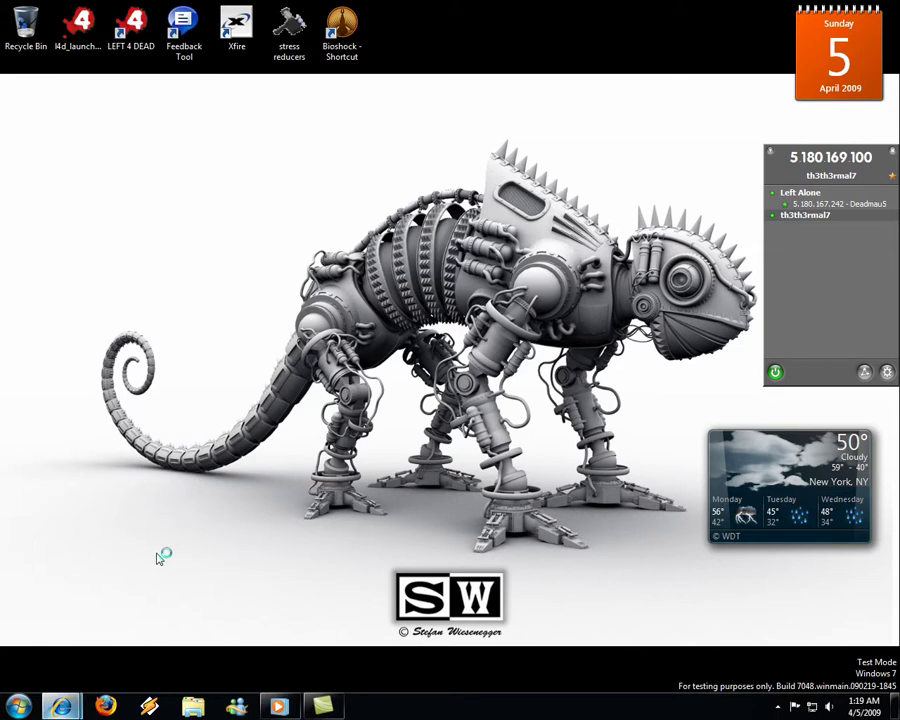
Bring the File Dropper browser forward on the hl2.exe tab, cancelling the close-tabs prompt
mouse_move(61, 706)
mouse_move(123, 625)
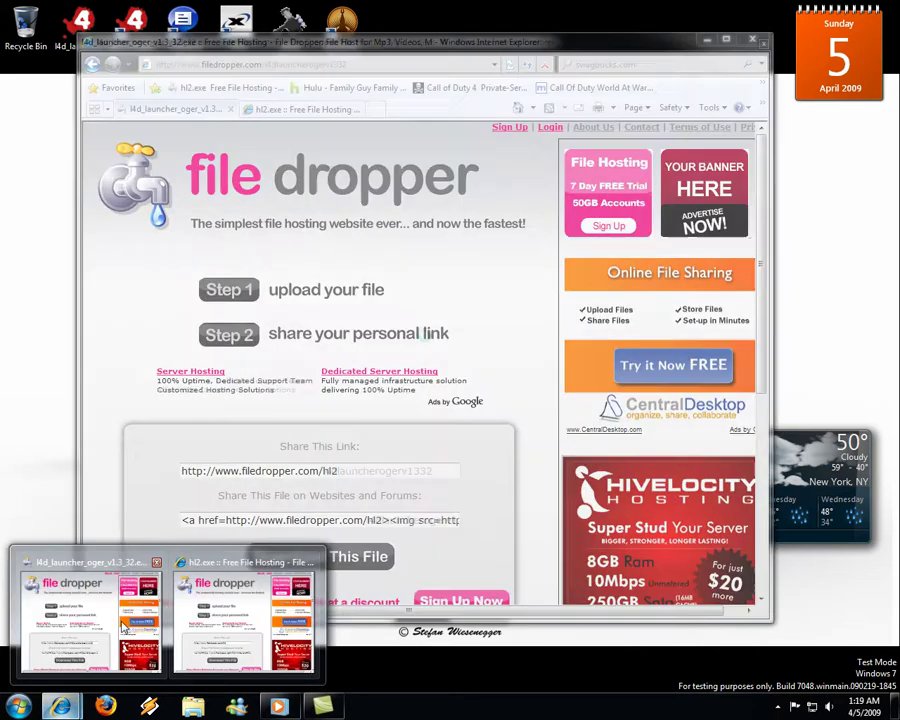
left_click(123, 625)
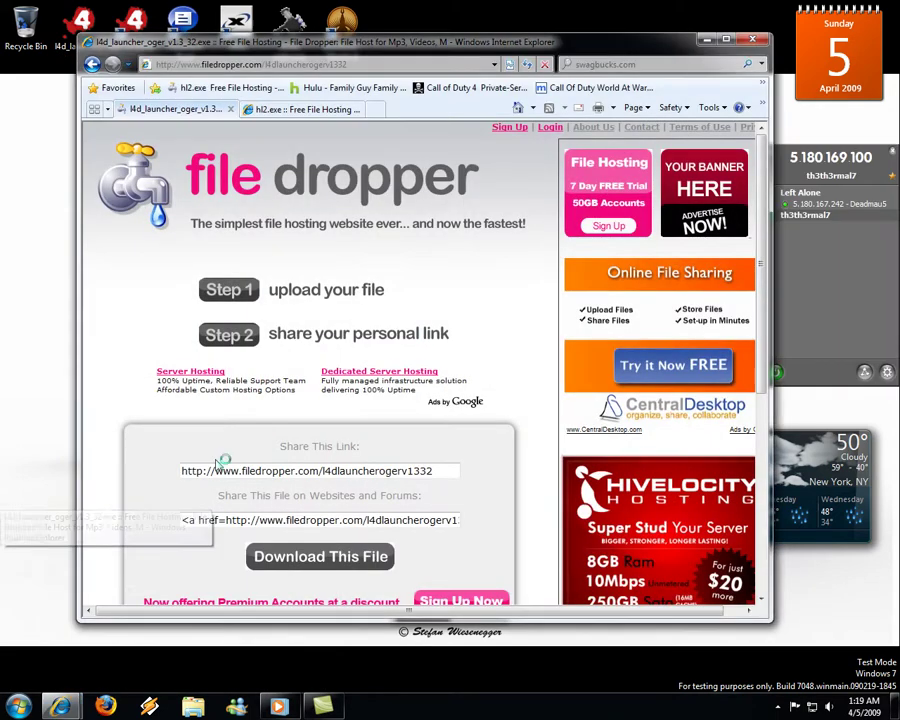
scroll(330, 420, "down", 3)
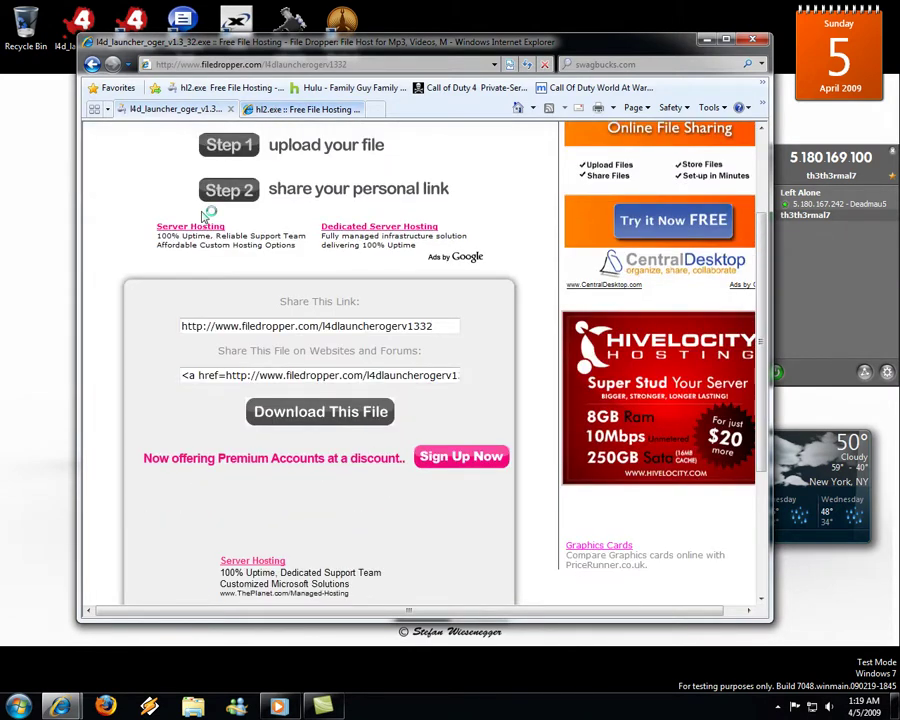
left_click(300, 108)
scroll(300, 405, "down", 3)
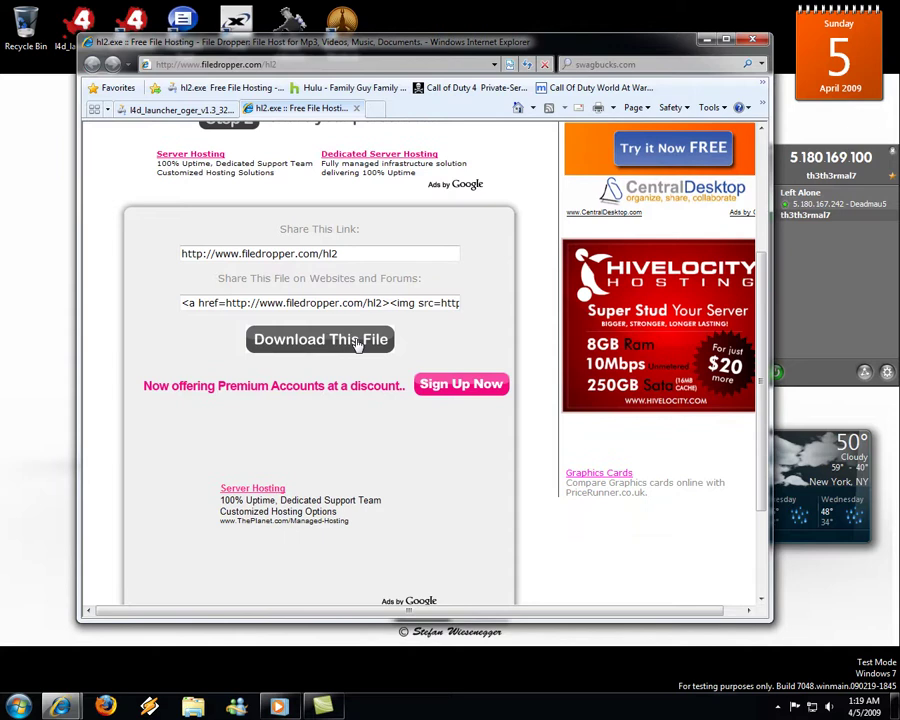
left_click(753, 40)
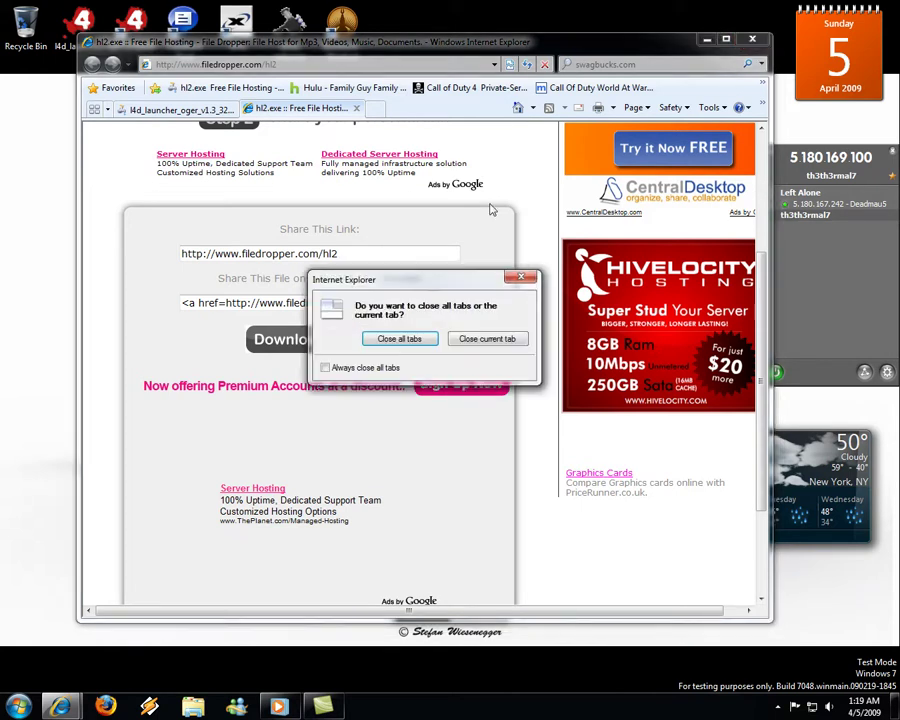
left_click(520, 277)
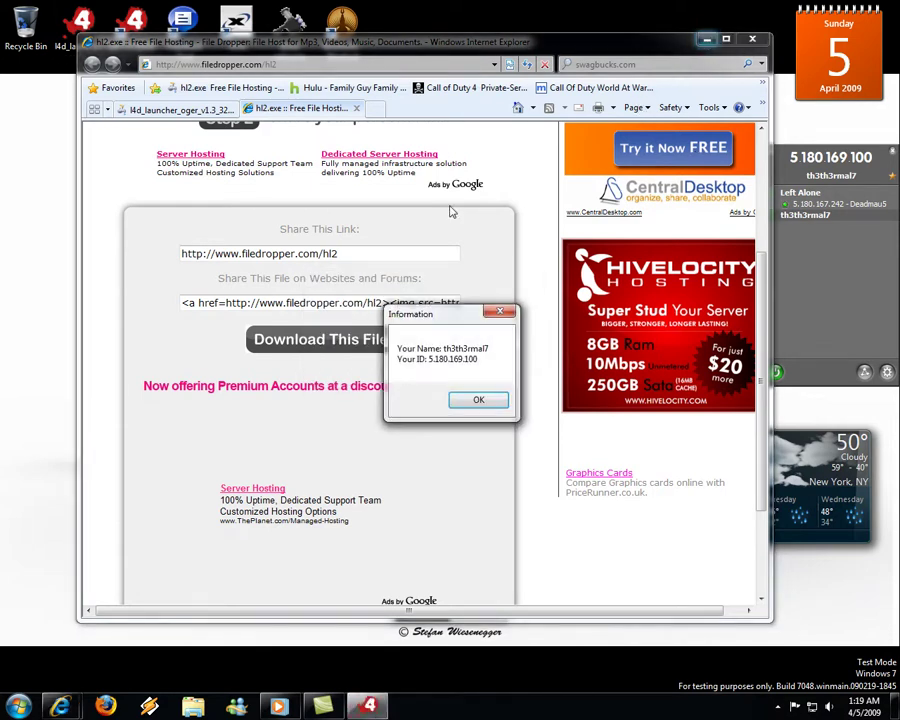
Dismiss the Hamachi name notice, minimize Internet Explorer, and place L4D Launcher beside the Hamachi panel
left_click(476, 398)
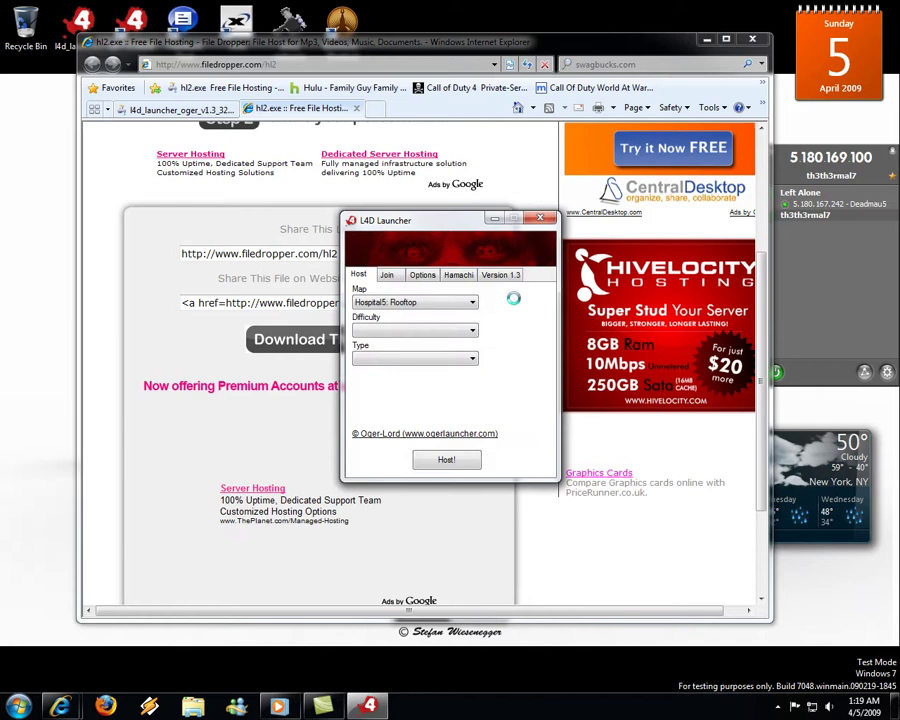
left_click(706, 40)
left_click_drag(455, 230, 351, 165)
left_click_drag(833, 162, 668, 172)
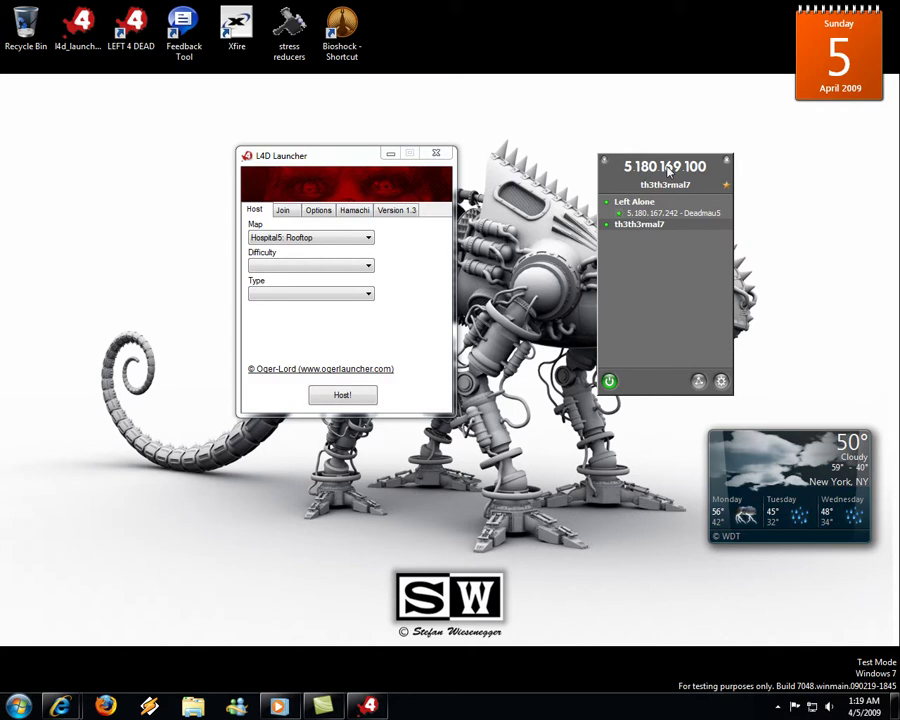
Restore Internet Explorer, go to logmein.com, and close the hl2.exe tab
mouse_move(60, 706)
left_click(253, 615)
left_click(327, 65)
type("log")
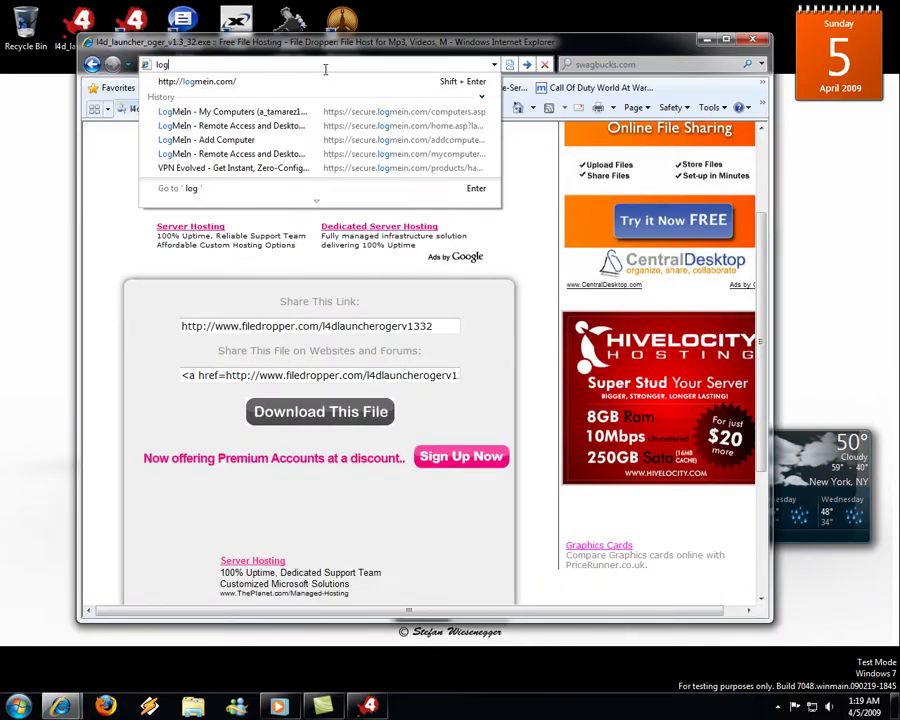
type("mein.com")
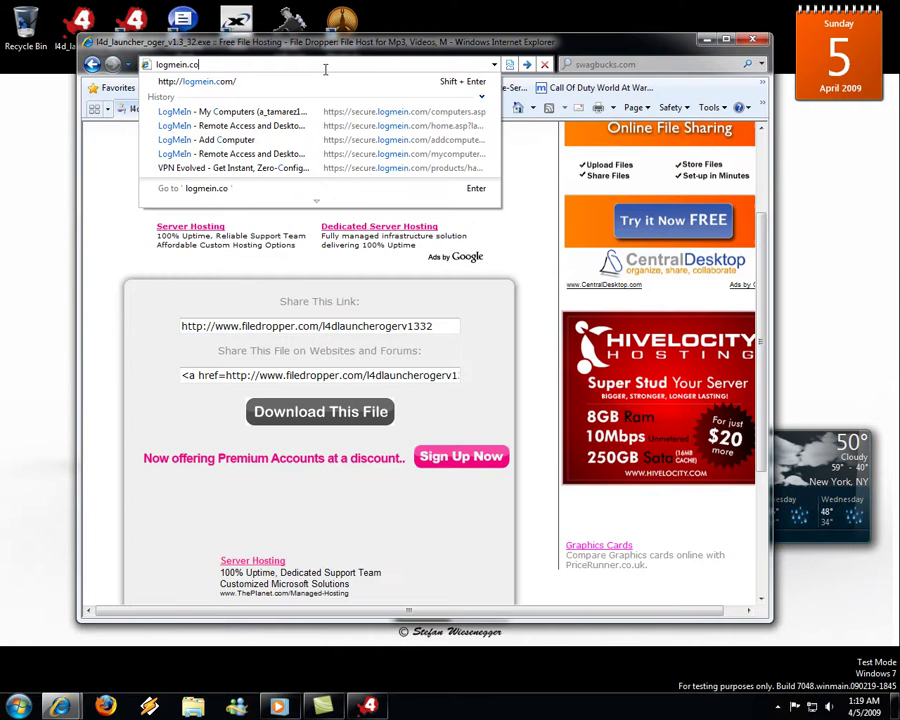
key("Return")
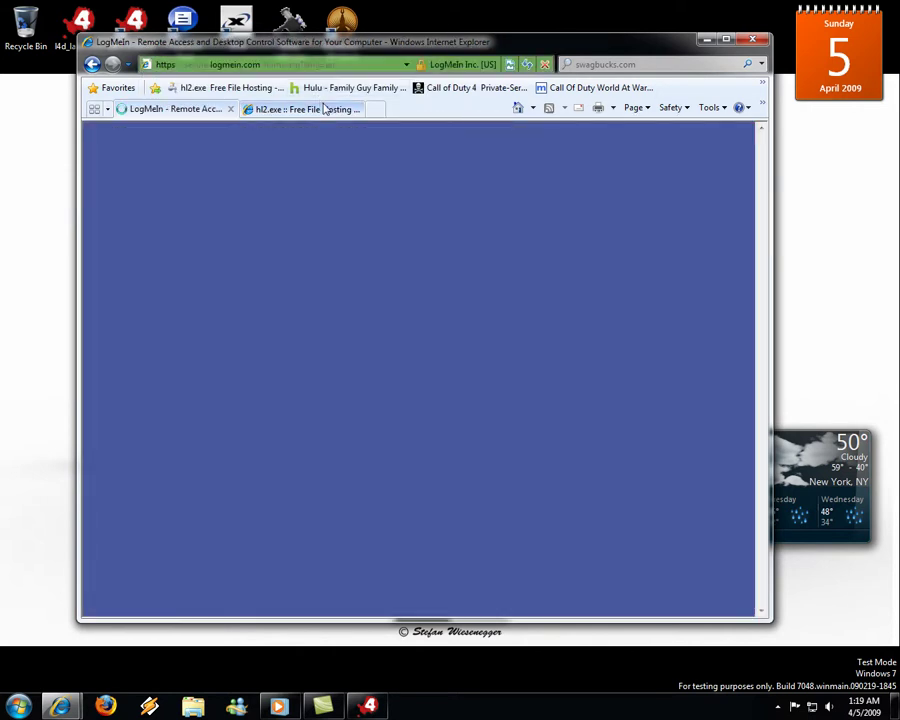
left_click(330, 109)
left_click(356, 110)
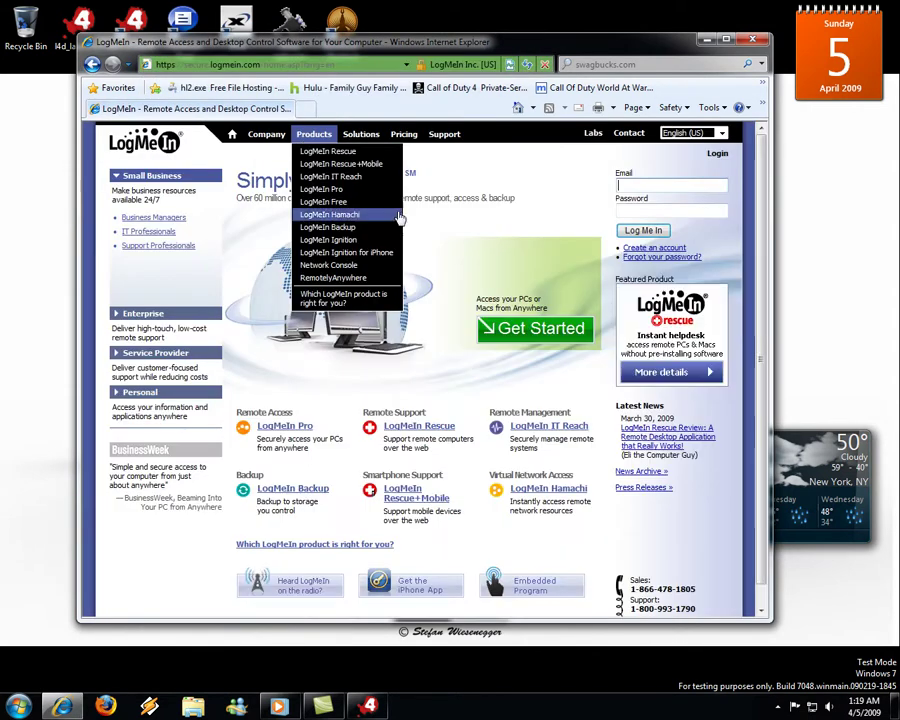
Accept the Hamachi conditions of use, reach the Windows/Linux/OS X download list, and close the browser
mouse_move(315, 138)
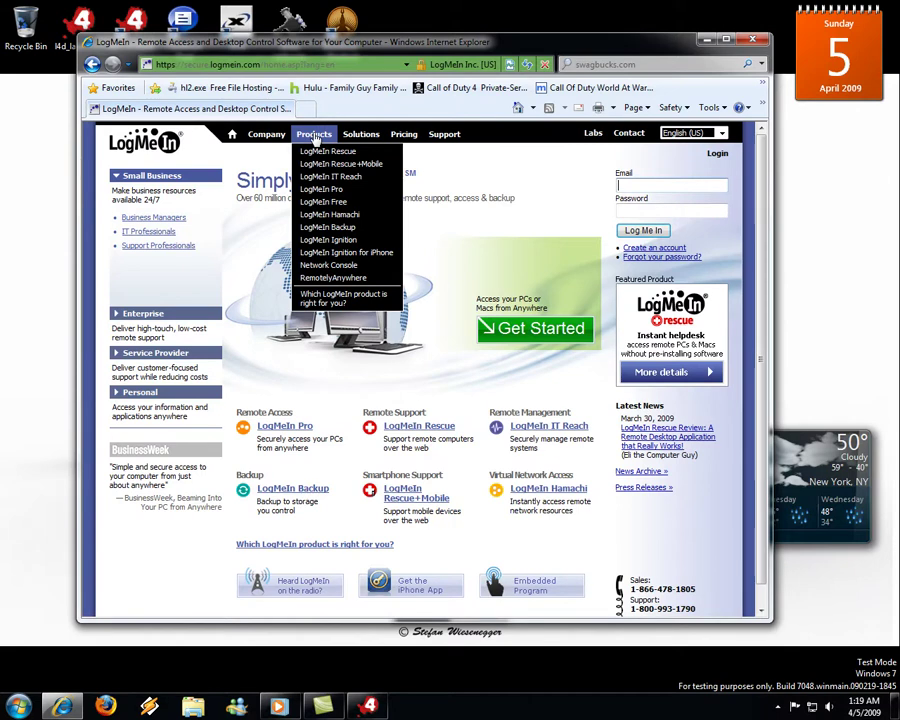
left_click(334, 214)
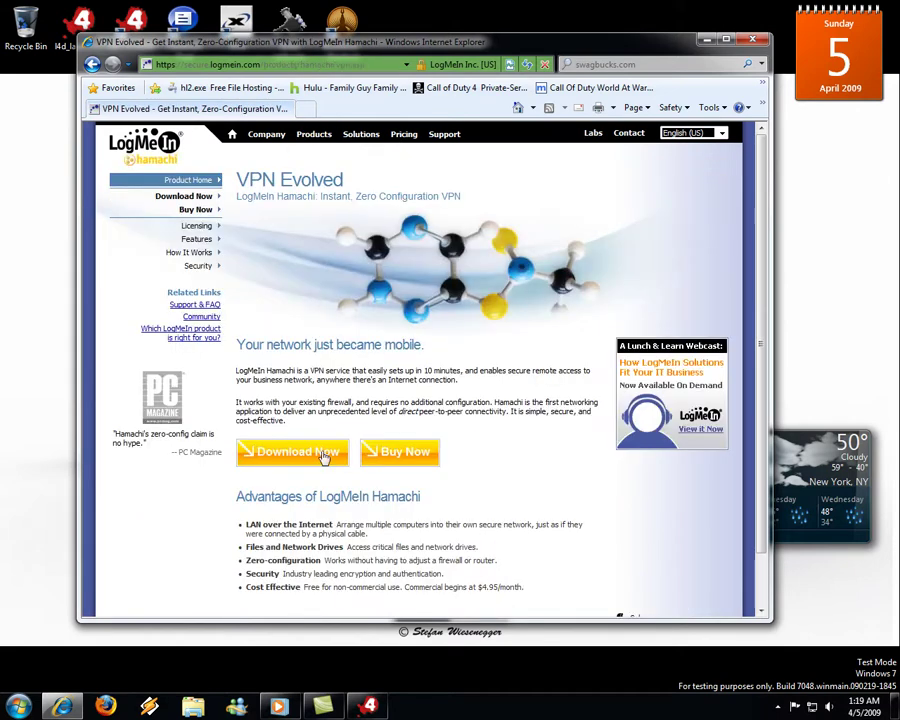
scroll(343, 418, "down", 1)
left_click(297, 412)
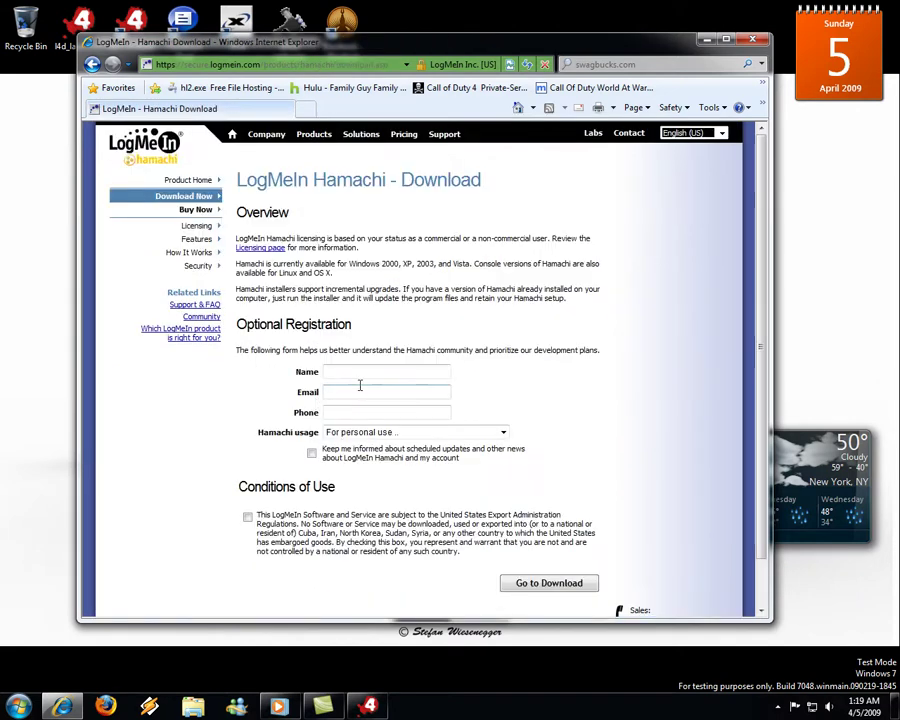
scroll(300, 370, "down", 1)
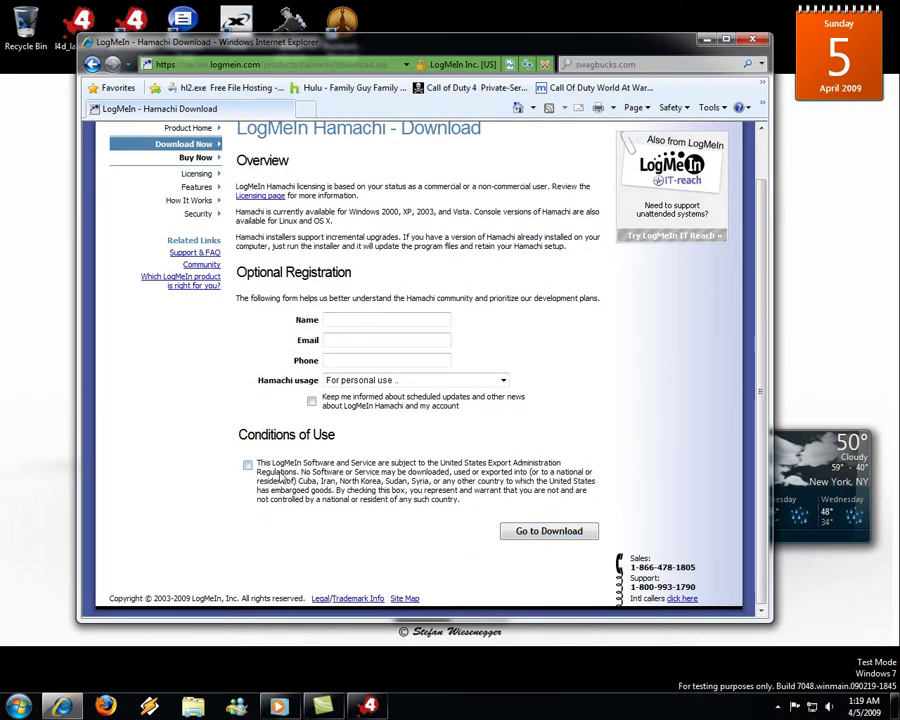
left_click(247, 465)
left_click(545, 540)
scroll(285, 200, "down", 1)
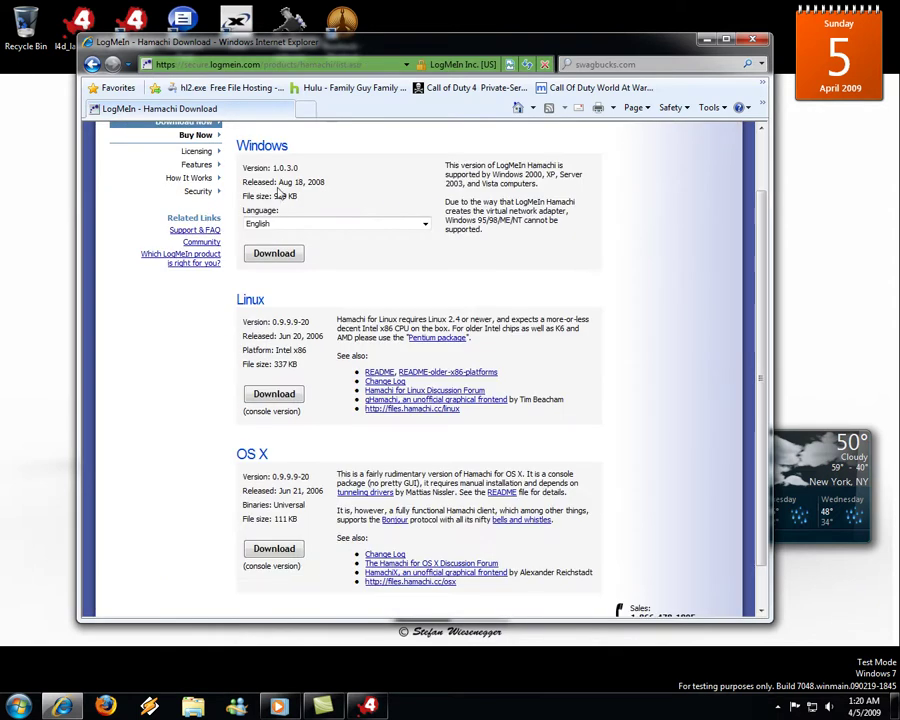
scroll(268, 400, "down", 1)
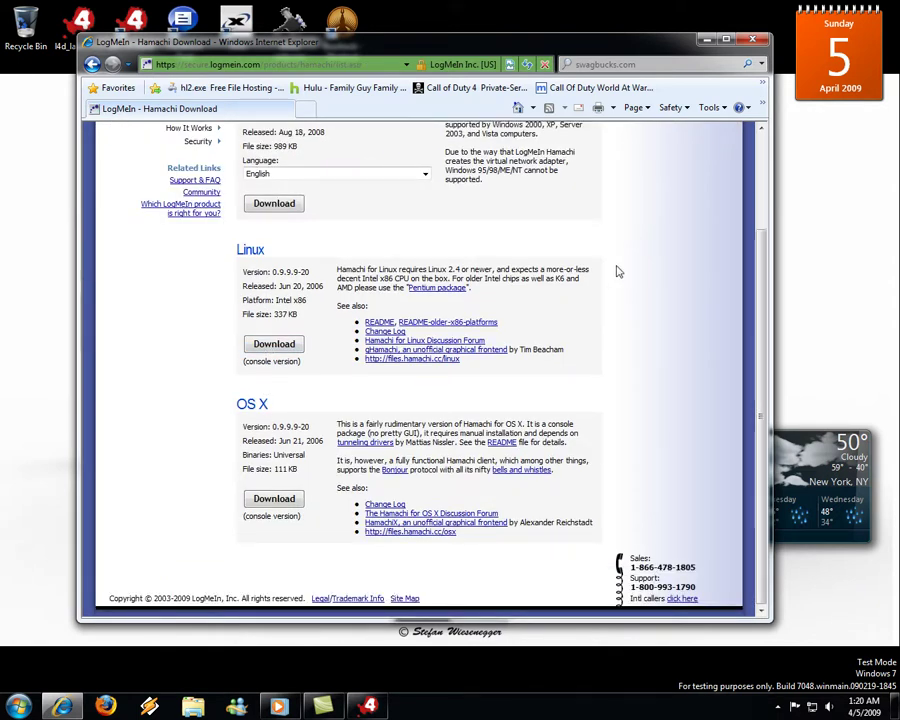
left_click(752, 39)
Rearrange the windows and copy peer address 5.180.167.242 from Hamachi's Left Alone network
left_click_drag(665, 183, 727, 168)
left_click_drag(315, 162, 230, 155)
left_click(759, 368)
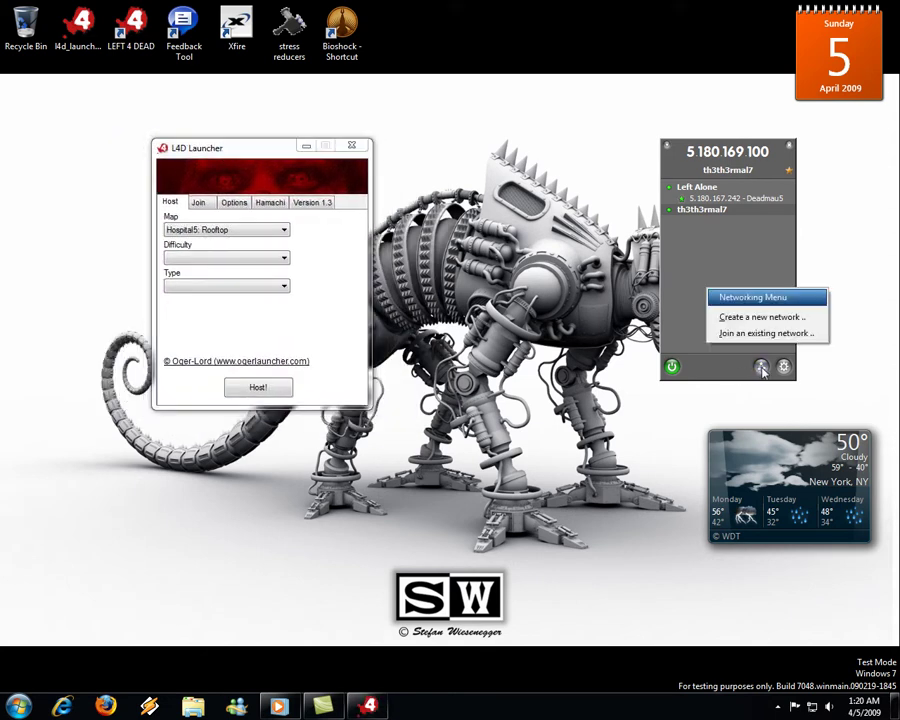
left_click(736, 380)
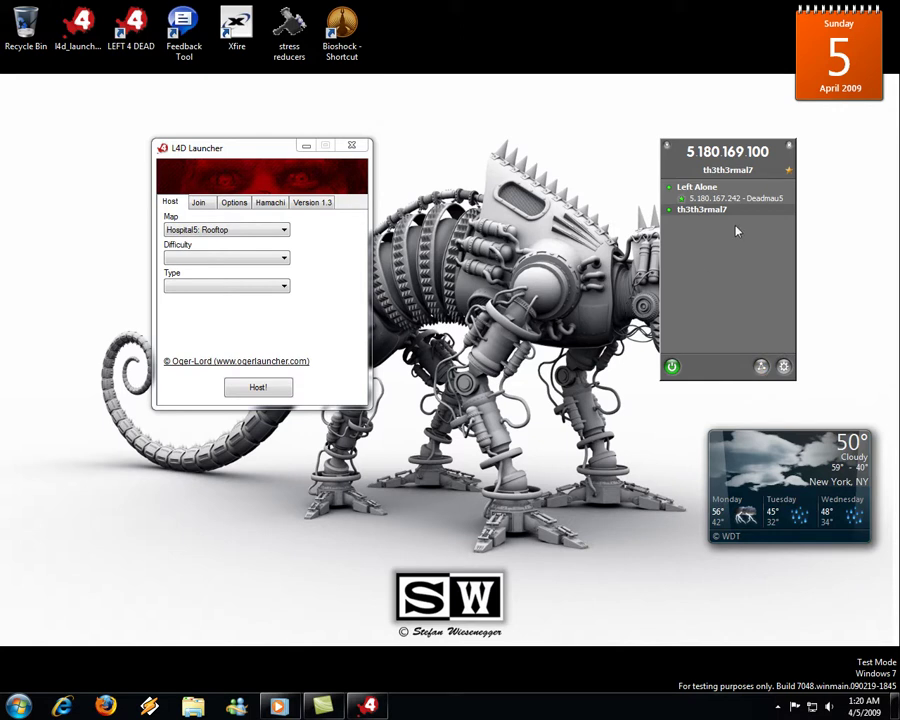
mouse_move(712, 206)
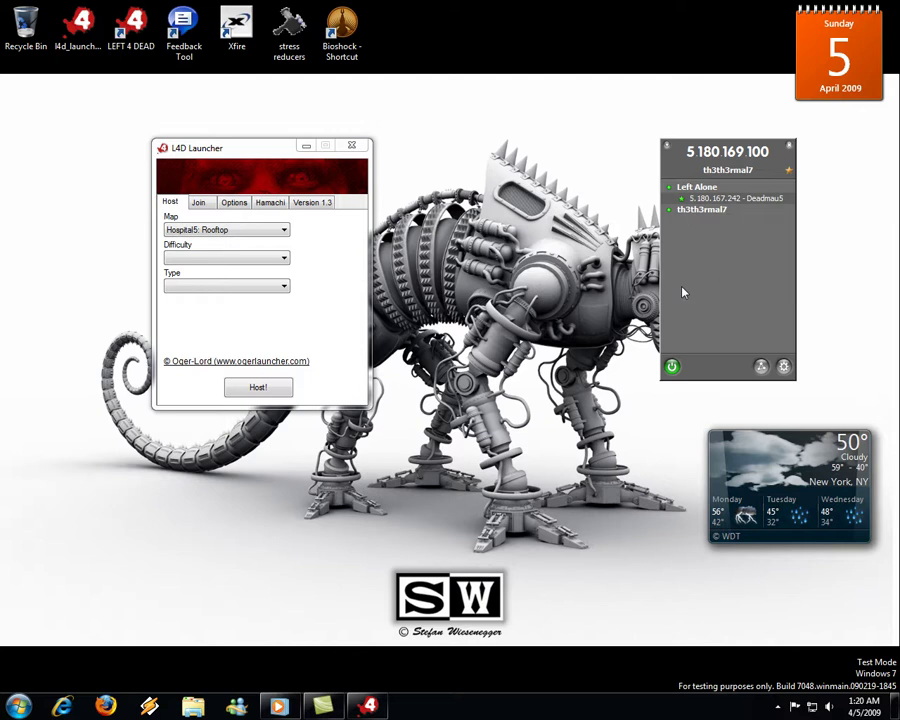
right_click(718, 205)
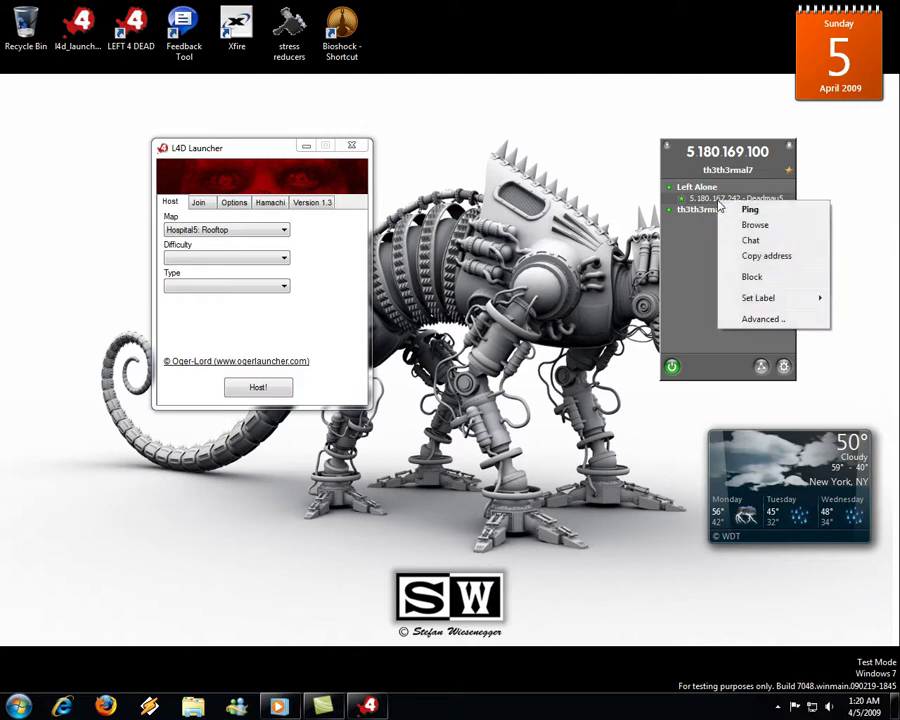
left_click(754, 257)
Move the launcher toward the centre and show its Options page
left_click_drag(203, 150, 353, 160)
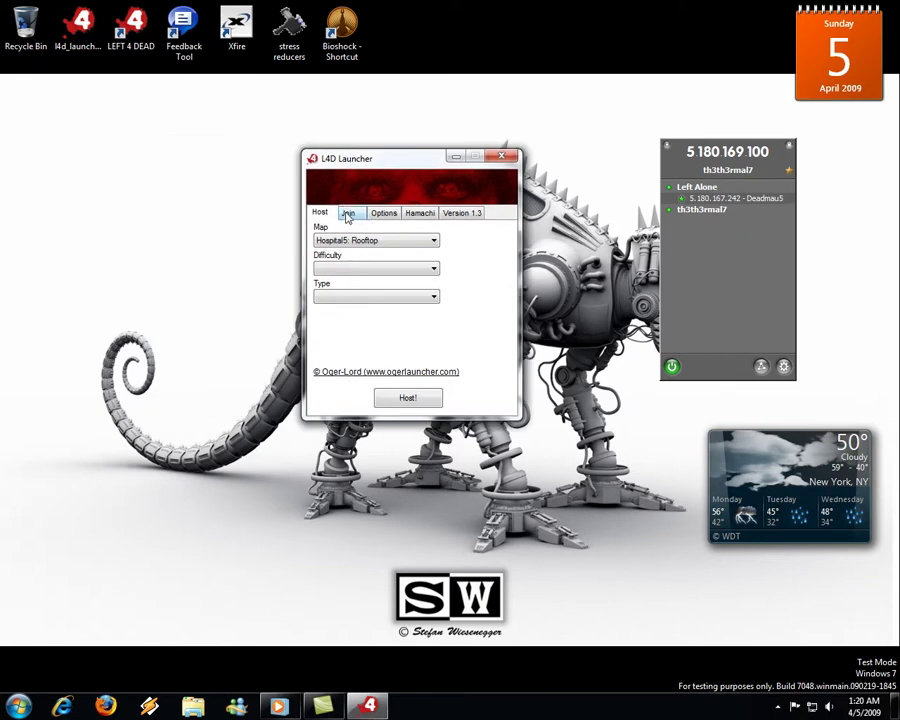
left_click(348, 215)
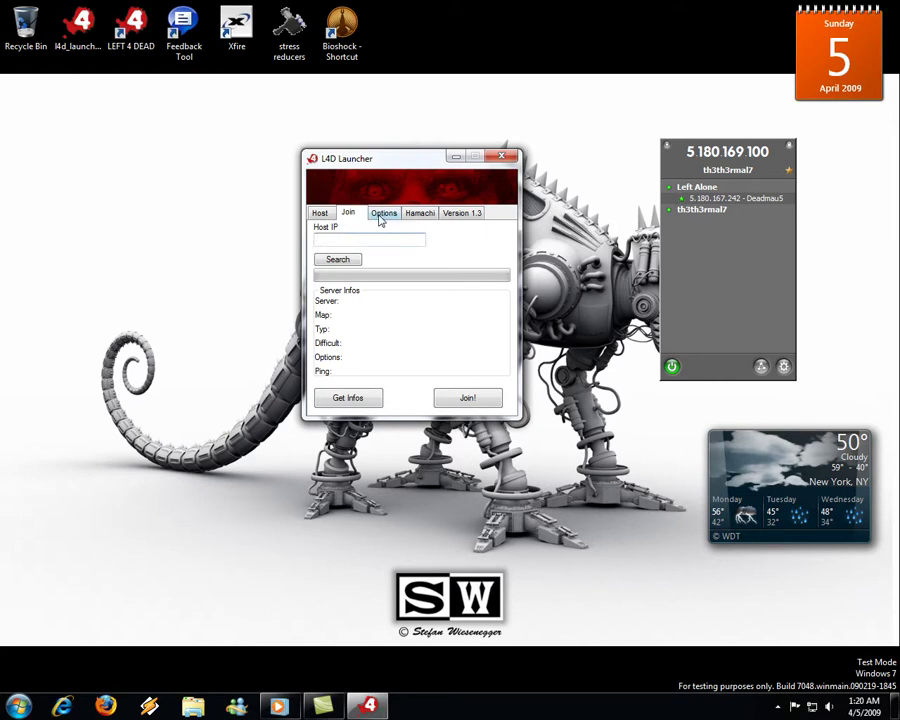
left_click(383, 216)
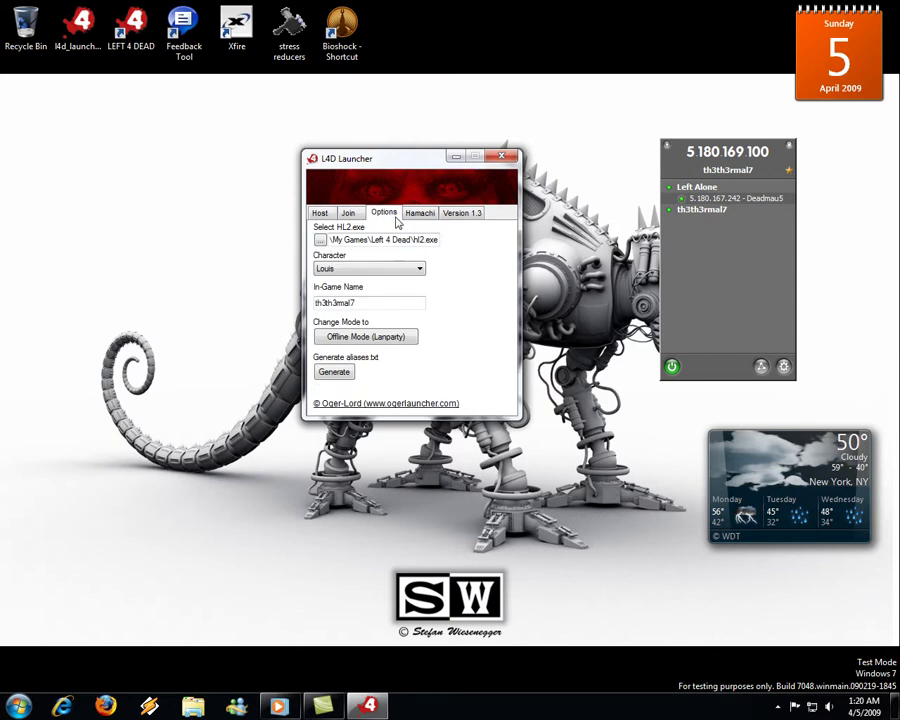
Set the HL2.exe path to hl2 in Documents\My Games\Left 4 Dead
left_click(320, 241)
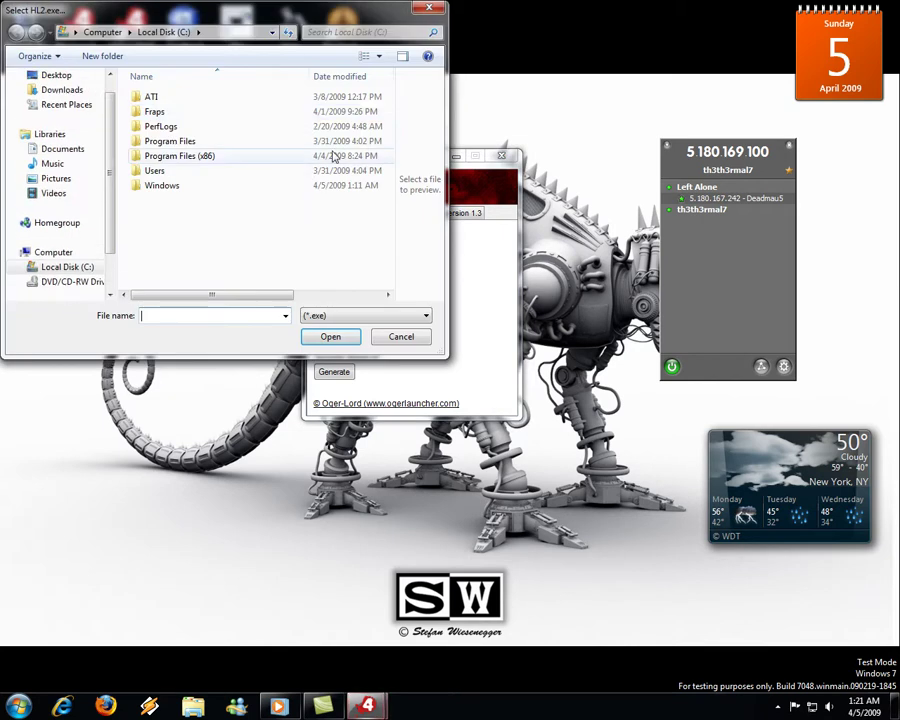
left_click(62, 149)
double_click(172, 226)
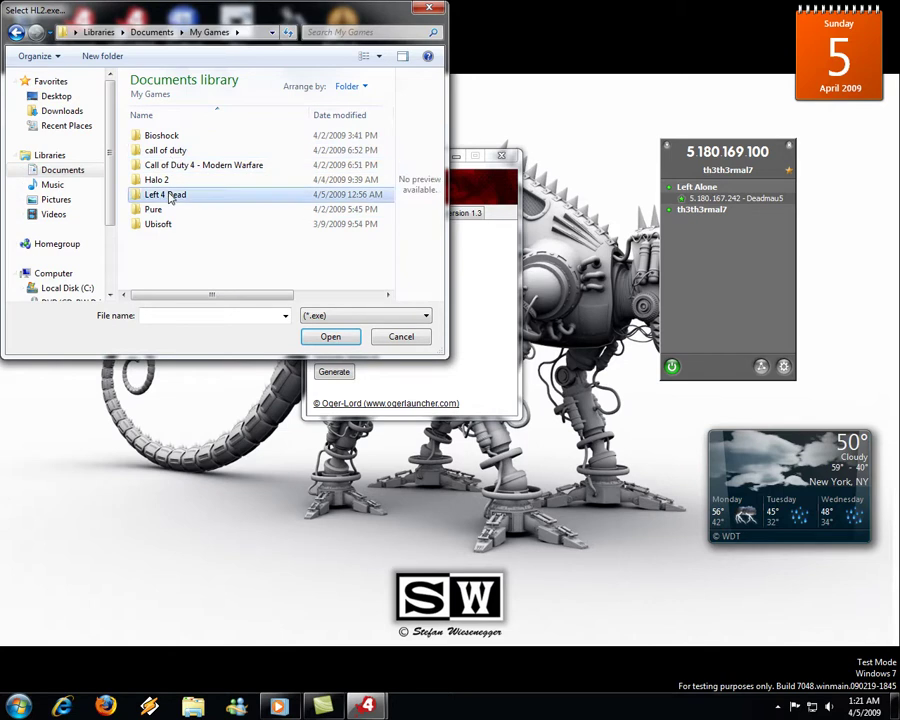
double_click(170, 197)
scroll(381, 230, "down", 4)
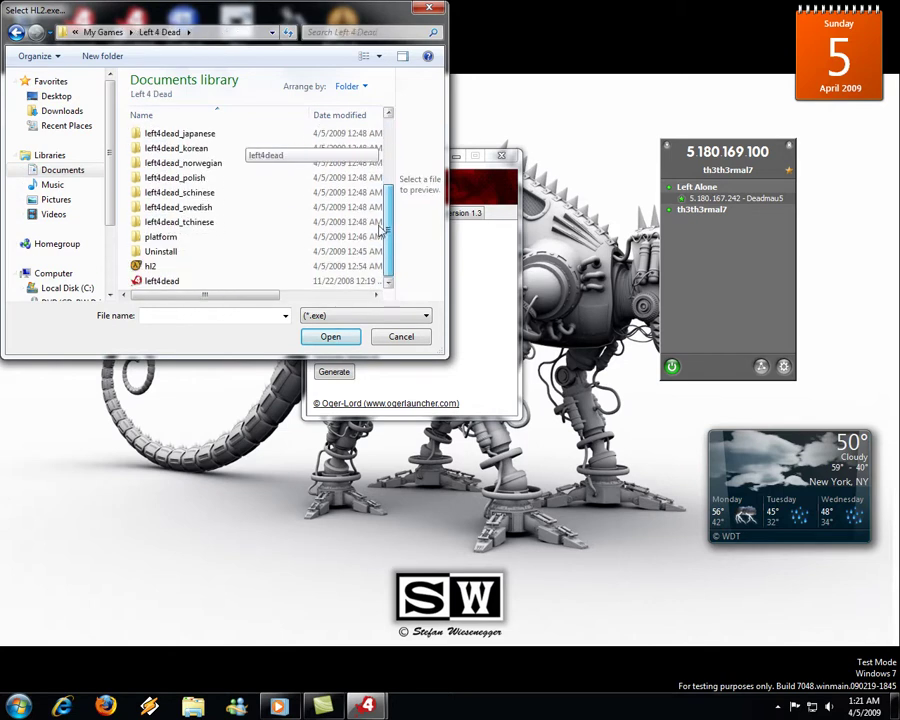
left_click(150, 266)
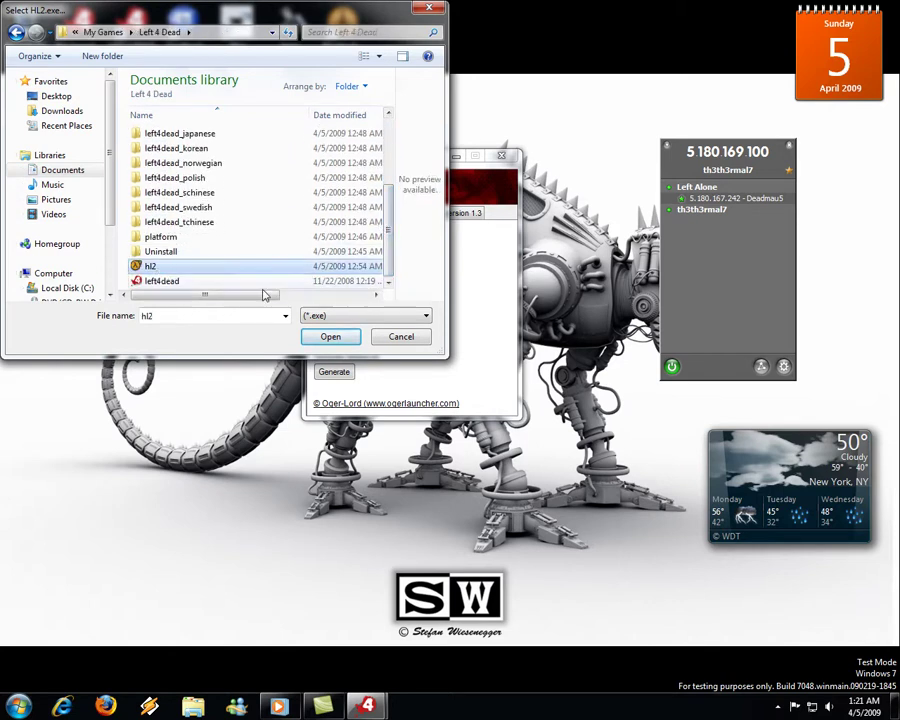
left_click(329, 337)
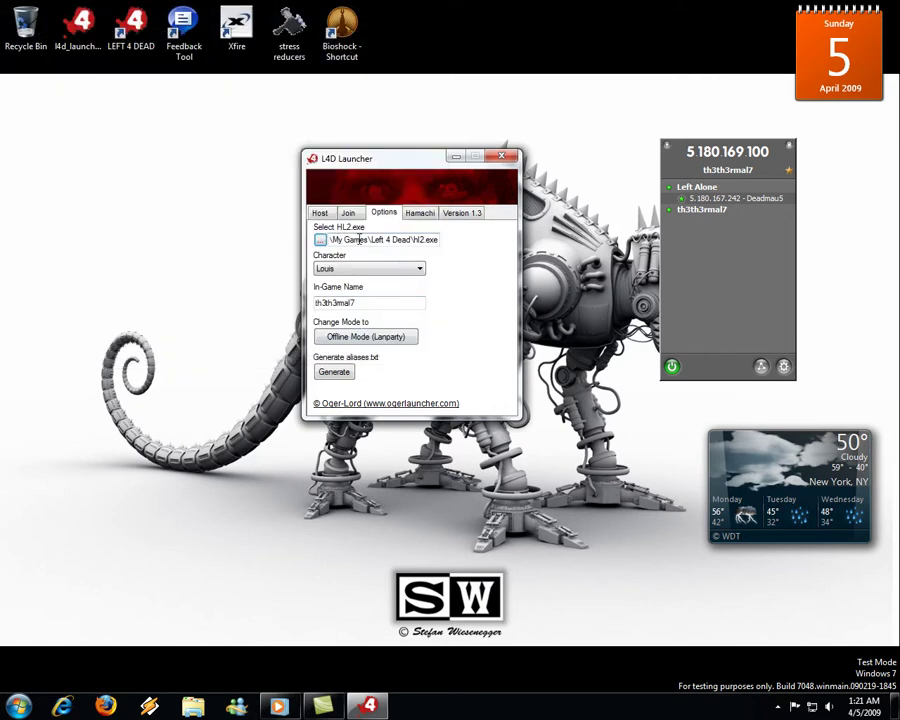
Keep Louis as the character and check the in-game name before returning to Join
left_click(367, 268)
left_click(367, 268)
left_click(386, 298)
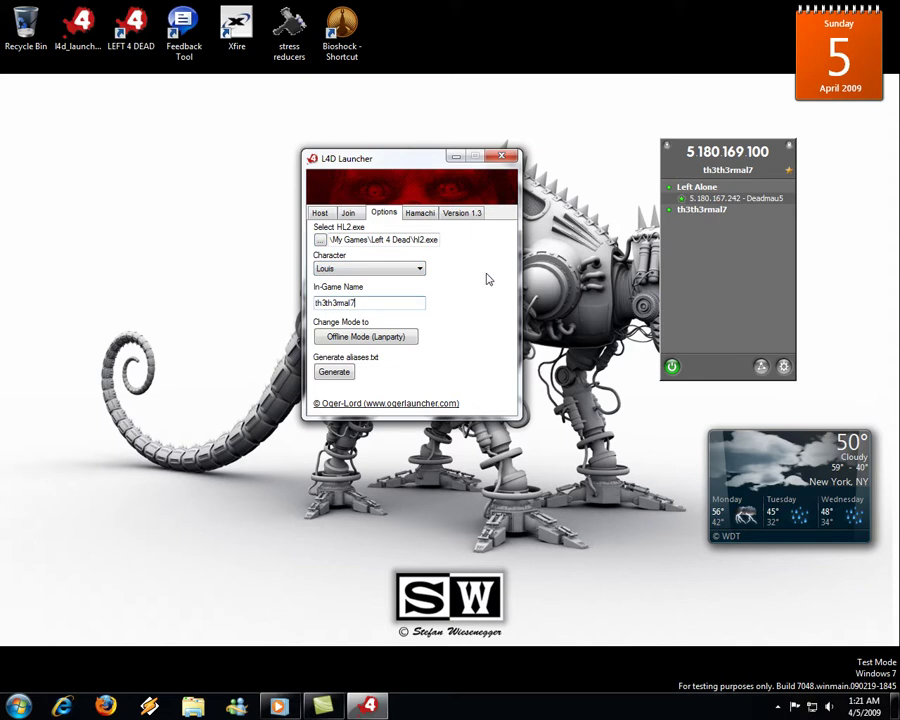
left_click(348, 214)
right_click(349, 240)
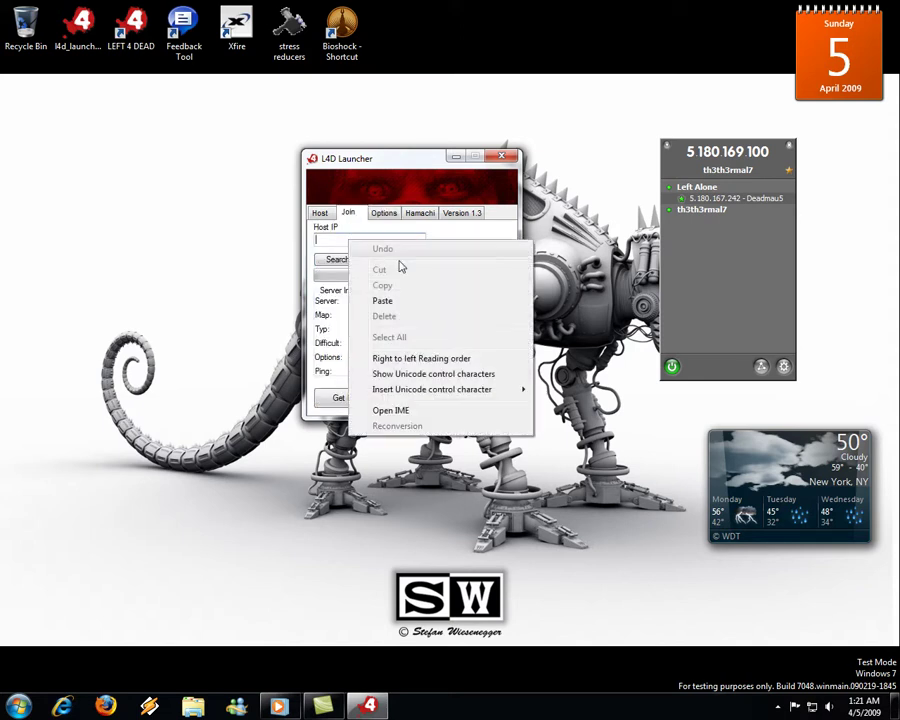
left_click(407, 301)
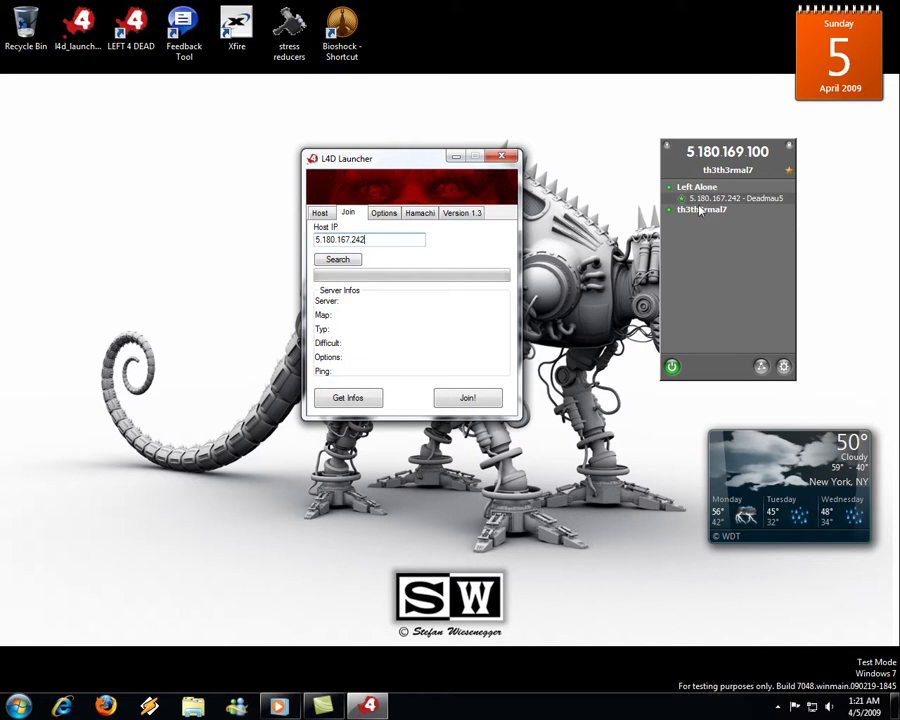
left_click(466, 398)
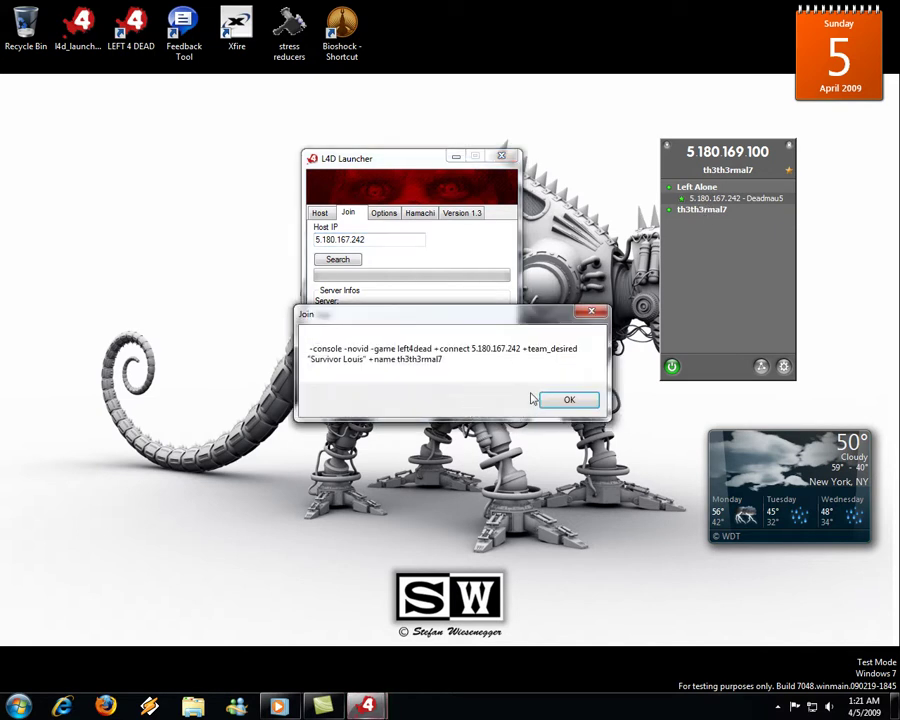
left_click(564, 400)
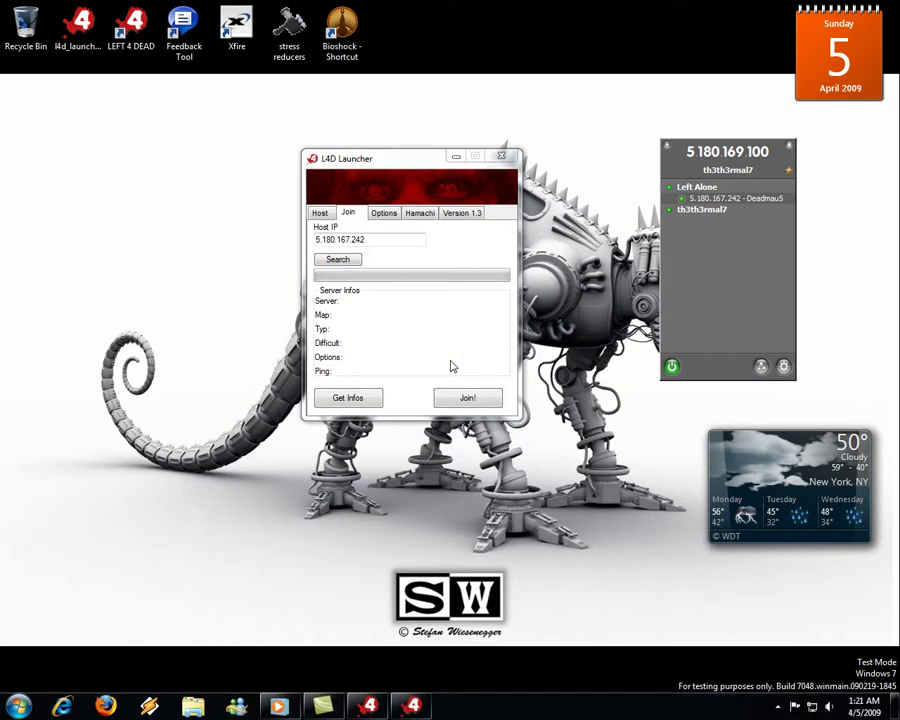
key("ctrl+shift+Escape")
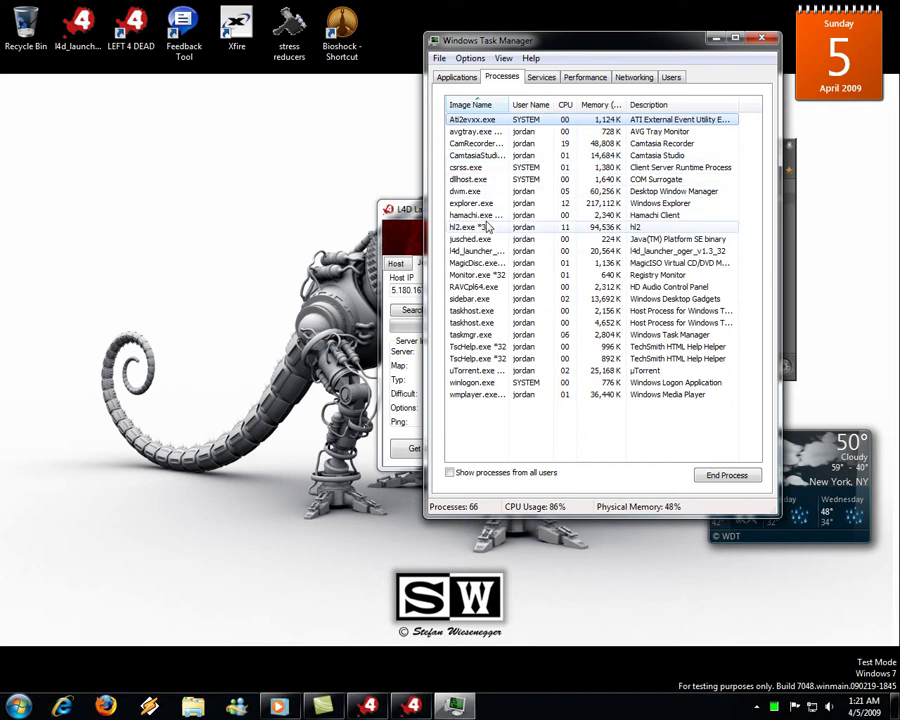
End the hl2.exe *32 process, close Task Manager, and move the launcher left
left_click(458, 251)
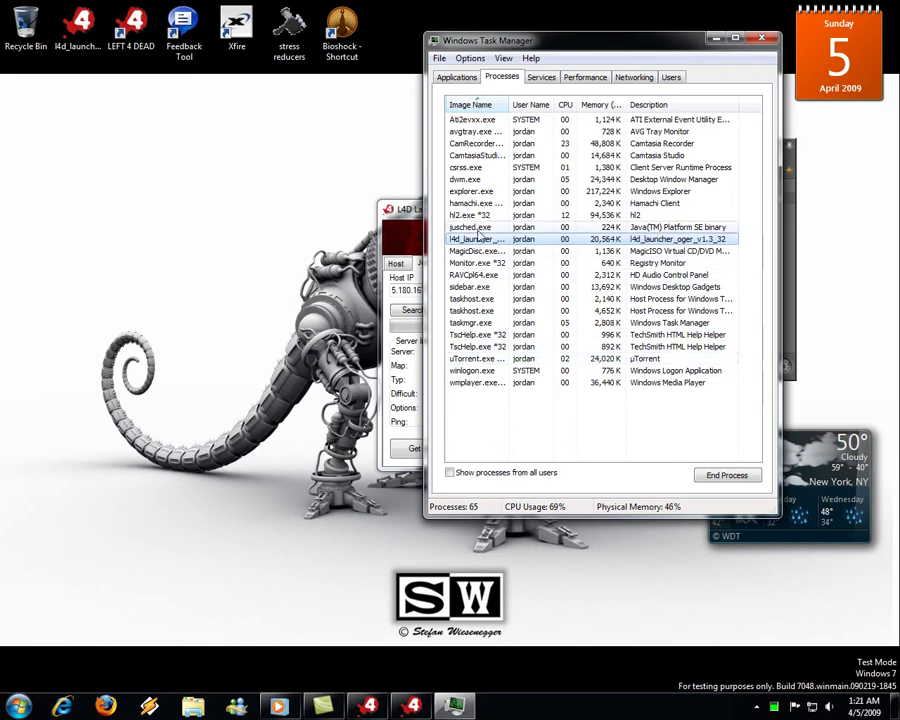
left_click(478, 215)
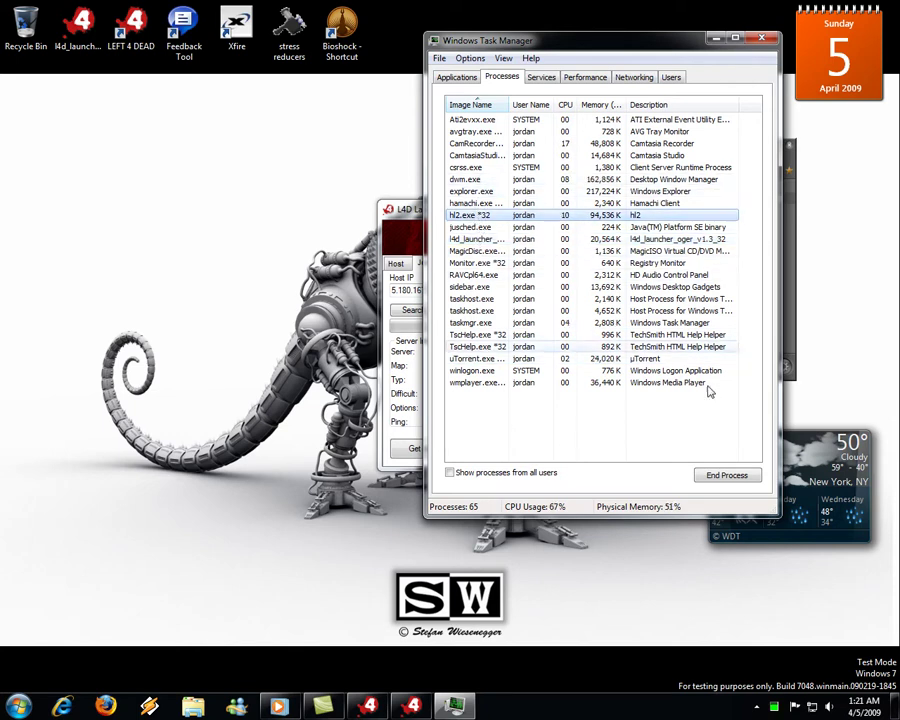
left_click(731, 476)
left_click(474, 374)
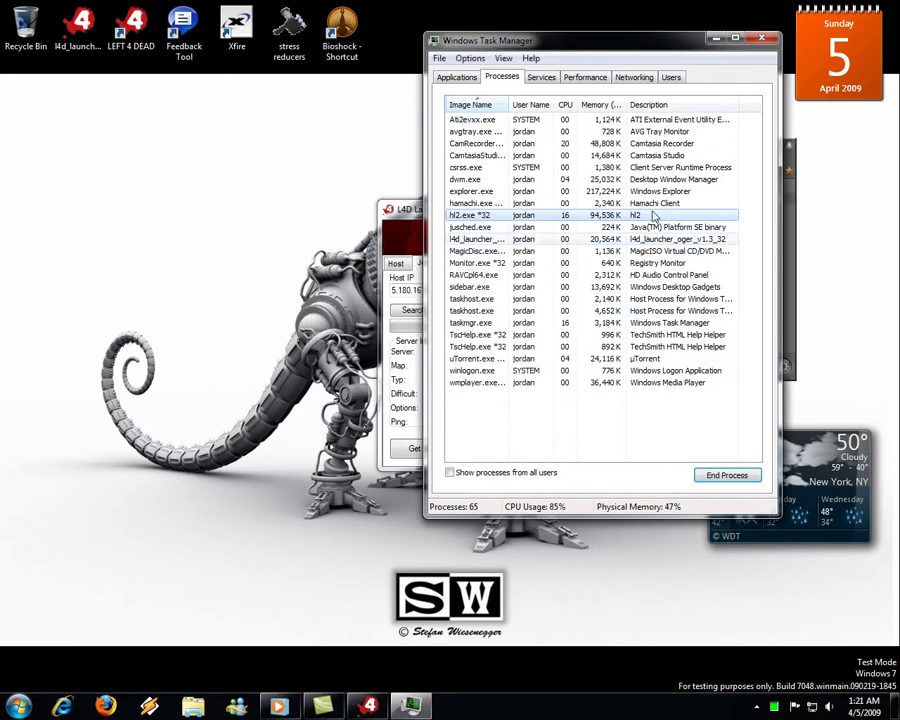
left_click(762, 38)
left_click_drag(470, 210, 305, 200)
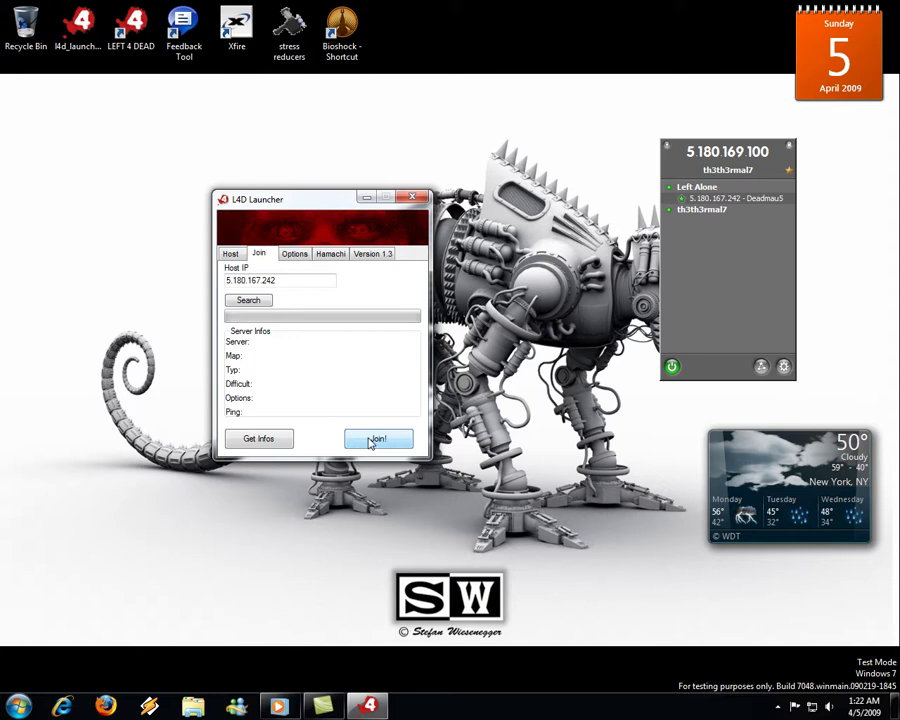
Arrange the launcher and Hamachi panel side by side and switch the launcher to Host
left_click_drag(739, 155, 641, 257)
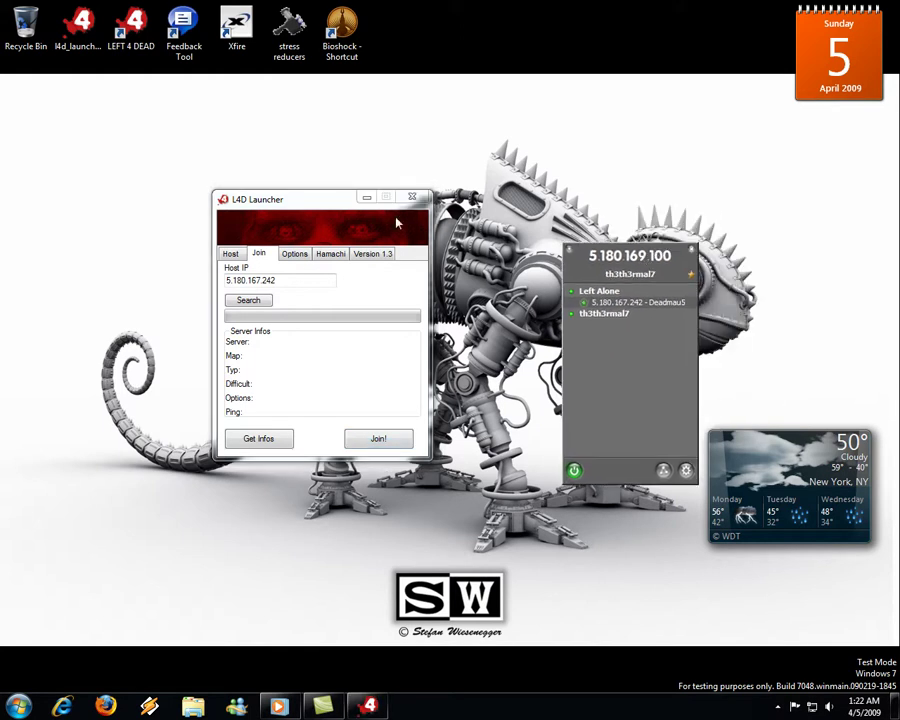
left_click_drag(336, 205, 347, 226)
left_click_drag(645, 268, 796, 177)
left_click_drag(315, 225, 238, 182)
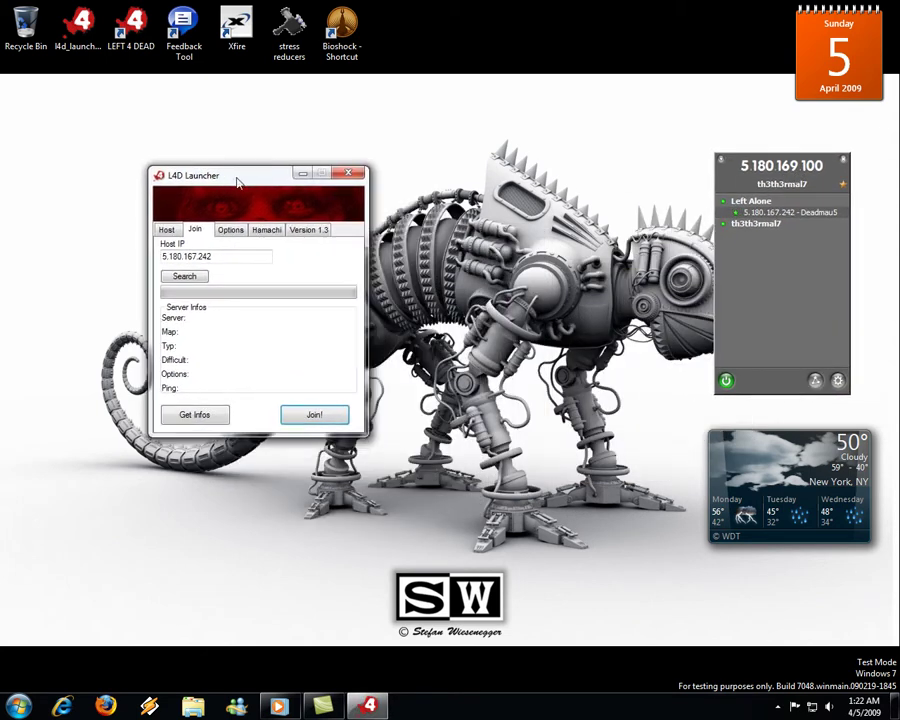
left_click(166, 230)
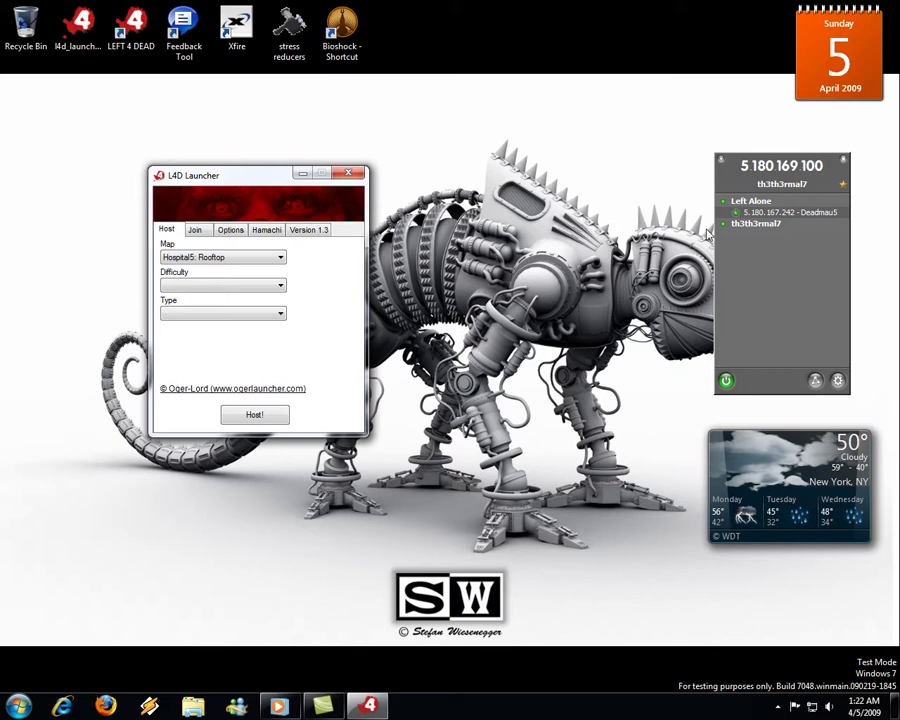
Open Hamachi's Tunnel Configuration for peer 5.180.167.242 via Advanced..
right_click(772, 214)
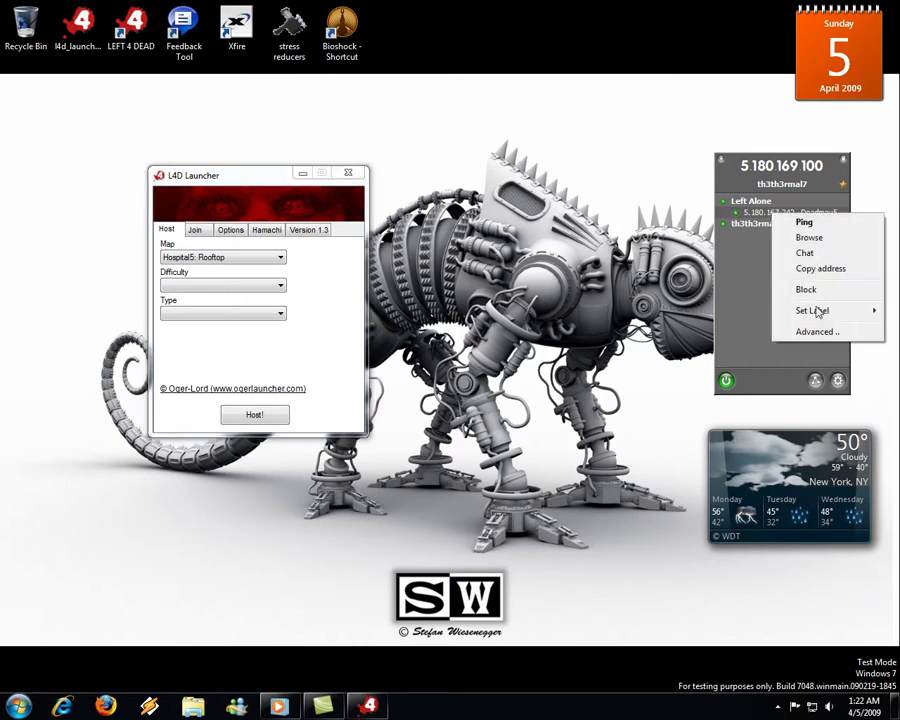
left_click(755, 245)
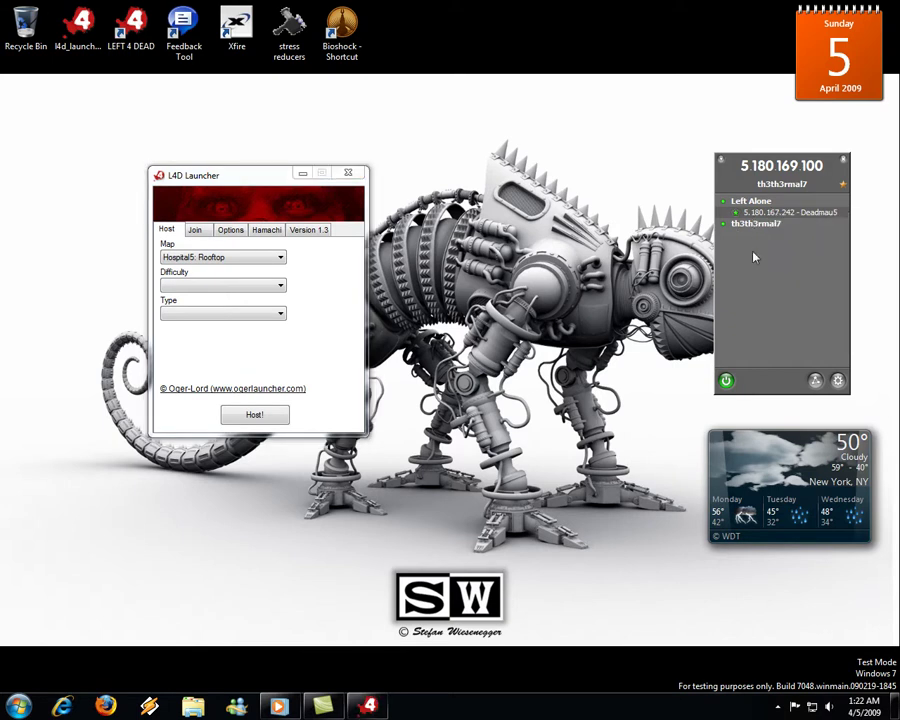
mouse_move(770, 220)
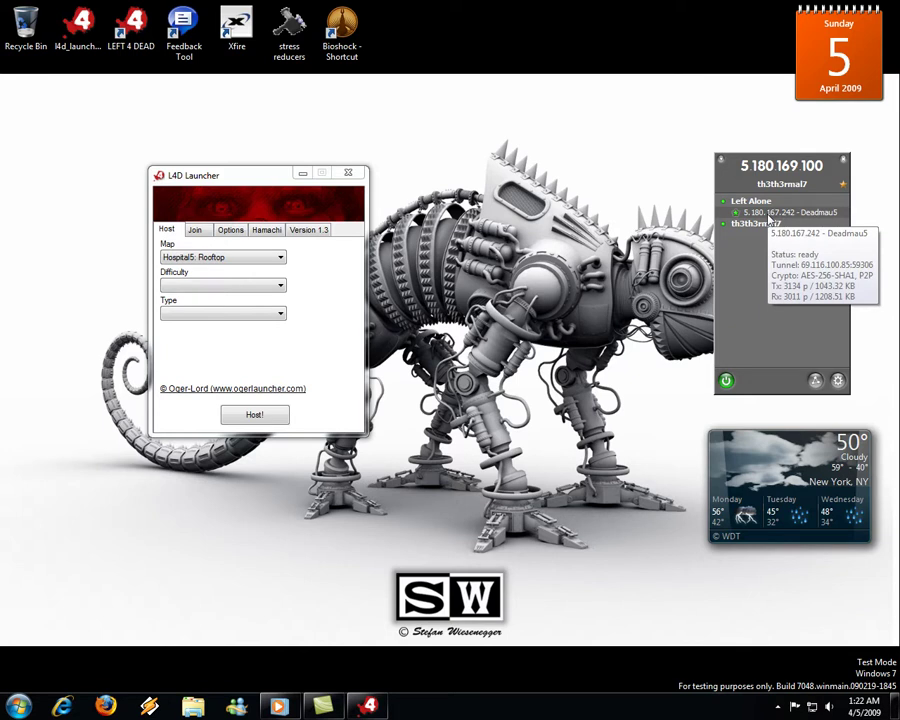
right_click(769, 219)
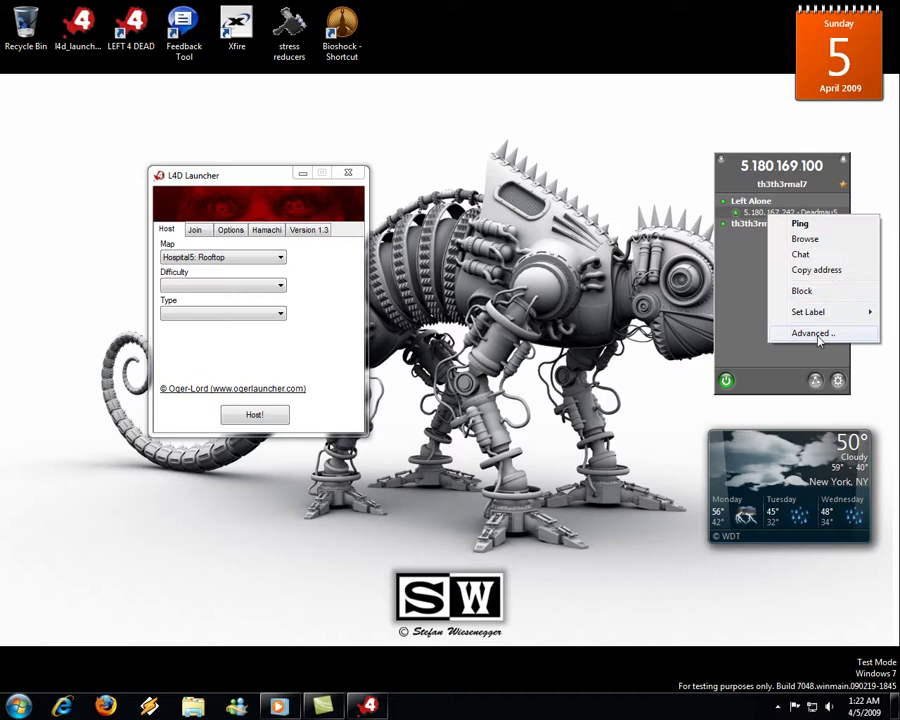
left_click(824, 336)
left_click_drag(466, 231, 572, 189)
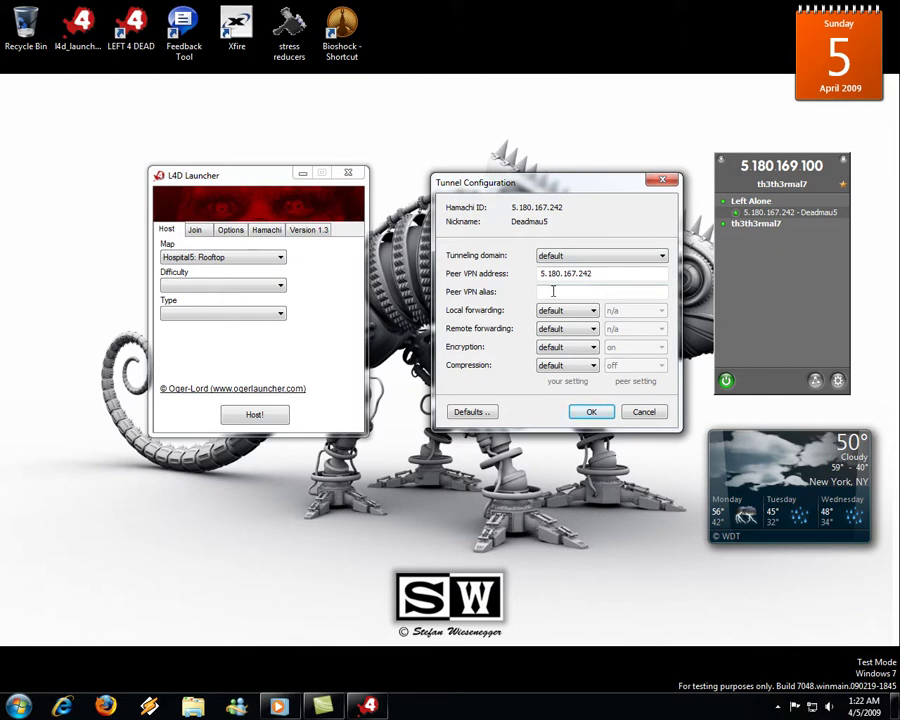
Move the Tunnel Configuration dialog down, then confirm the peer's settings (VPN alias 5.180.169.242) with OK
left_click_drag(500, 182, 503, 227)
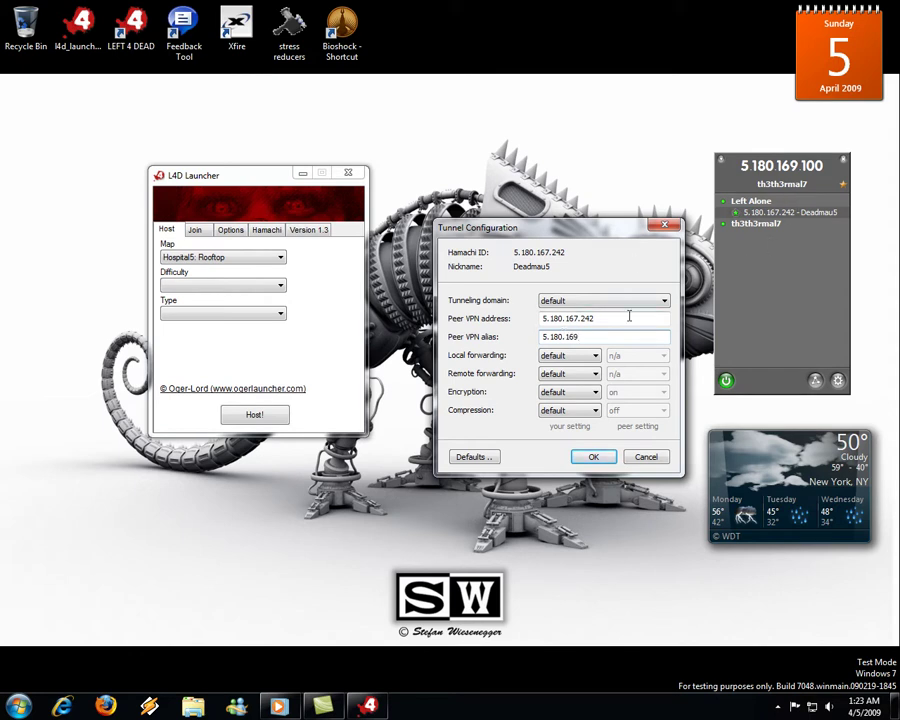
mouse_move(732, 440)
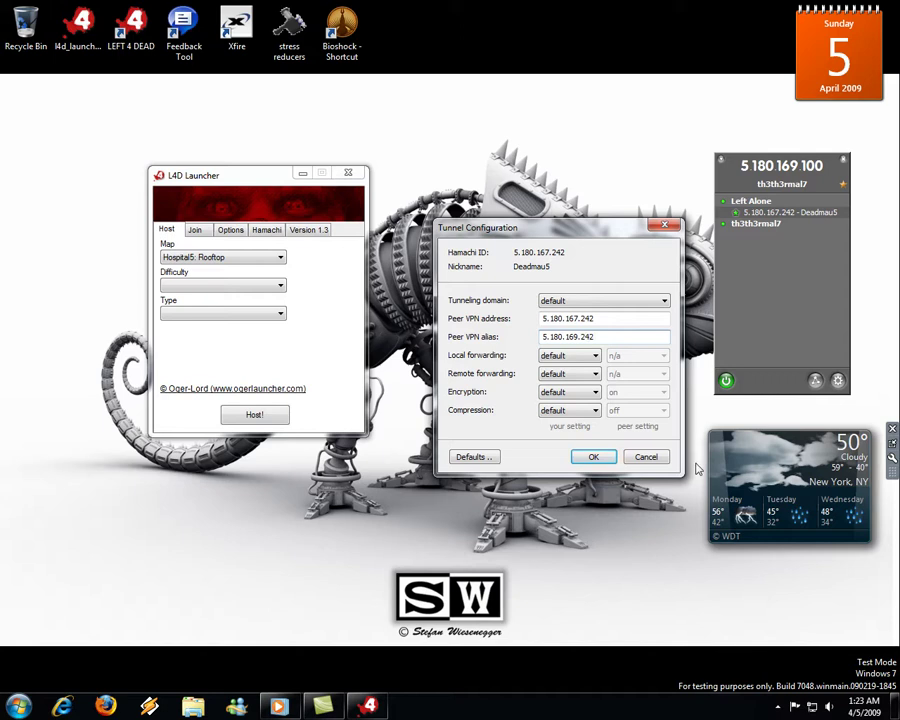
left_click(590, 457)
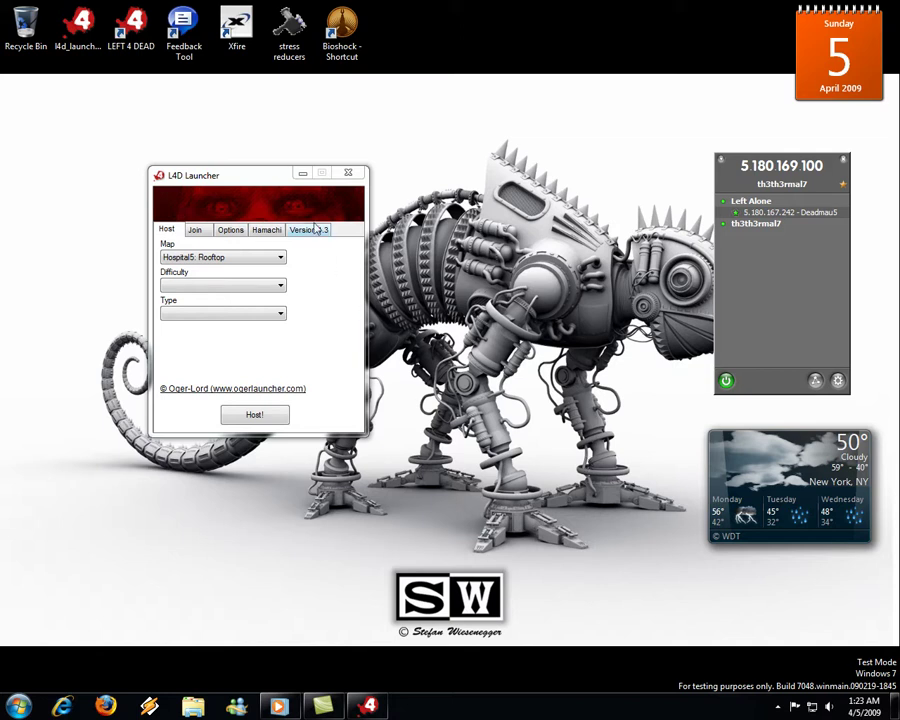
Set the Hospital5: Rooftop host game's Difficulty and Type both to Normal
left_click_drag(279, 178, 243, 148)
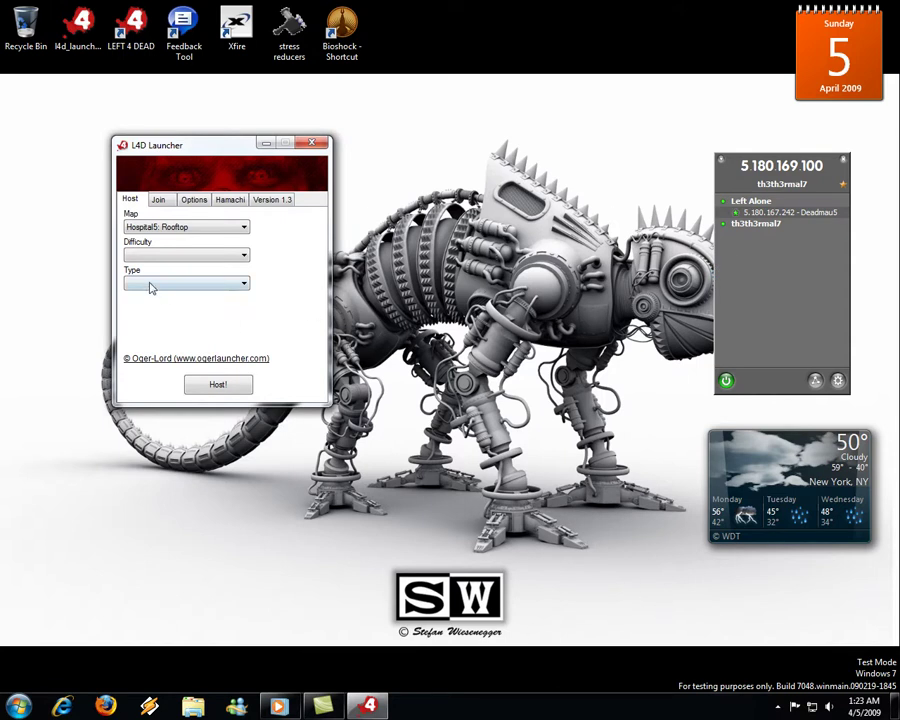
left_click(168, 258)
left_click(155, 280)
left_click(155, 285)
left_click(150, 300)
left_click(777, 704)
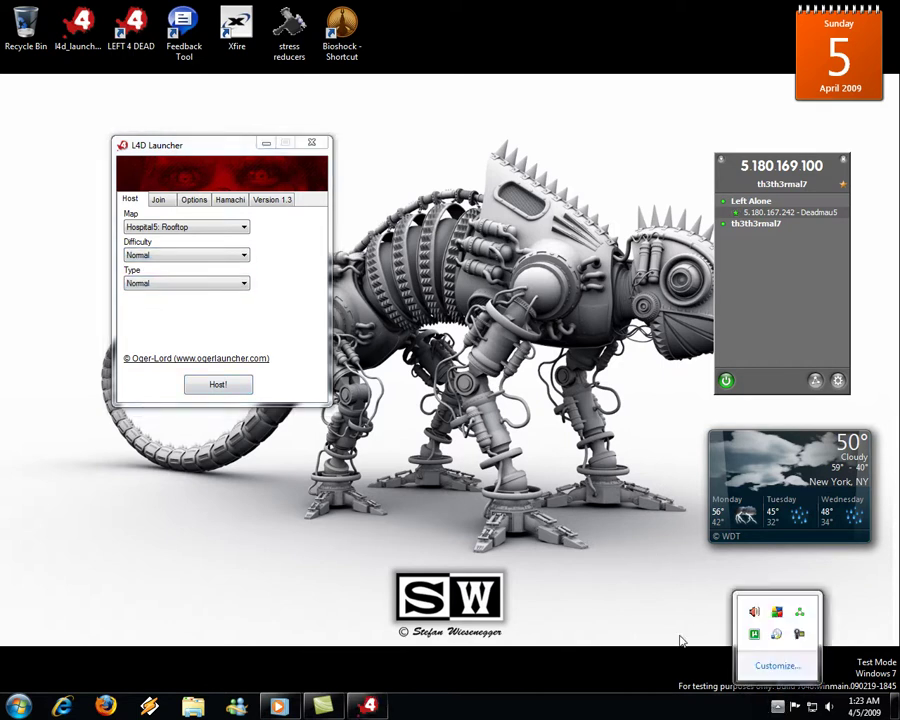
left_click(639, 562)
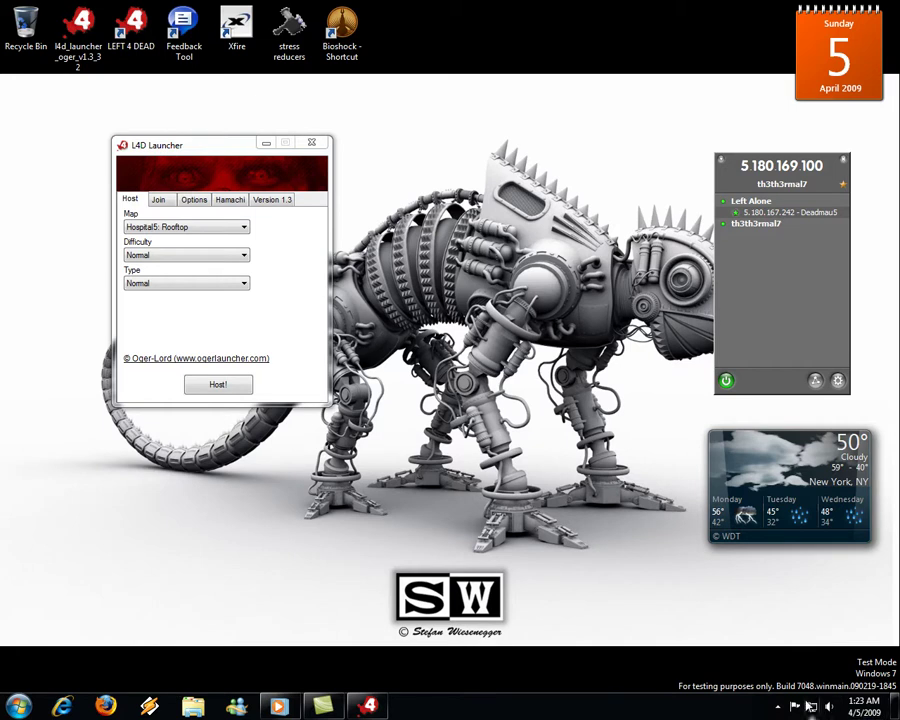
Open Network and Sharing Center from the network tray icon, then Change adapter settings
mouse_move(811, 706)
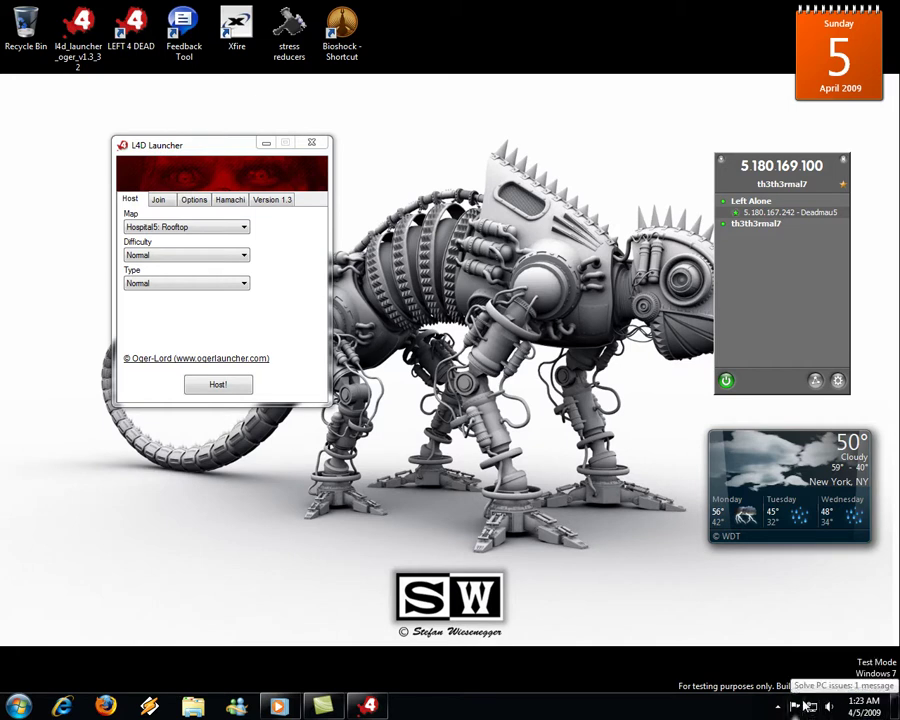
right_click(813, 709)
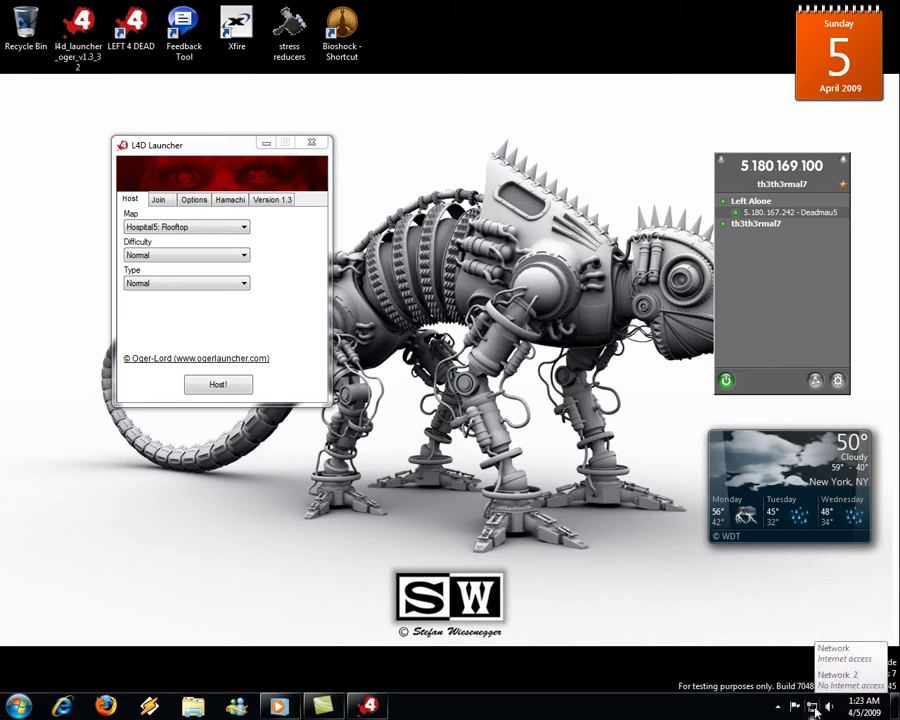
right_click(813, 709)
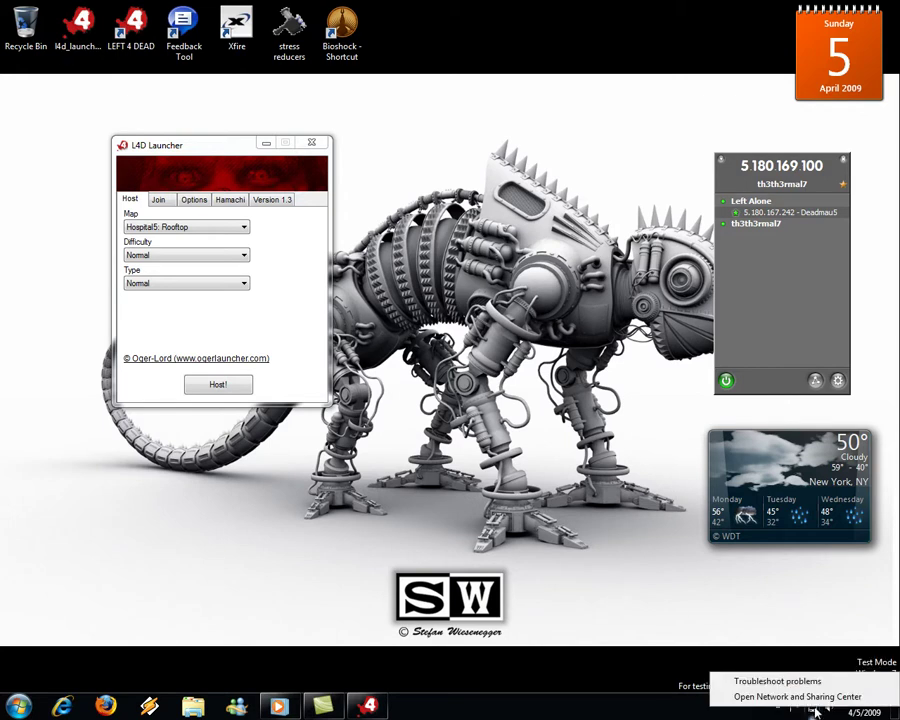
left_click(797, 696)
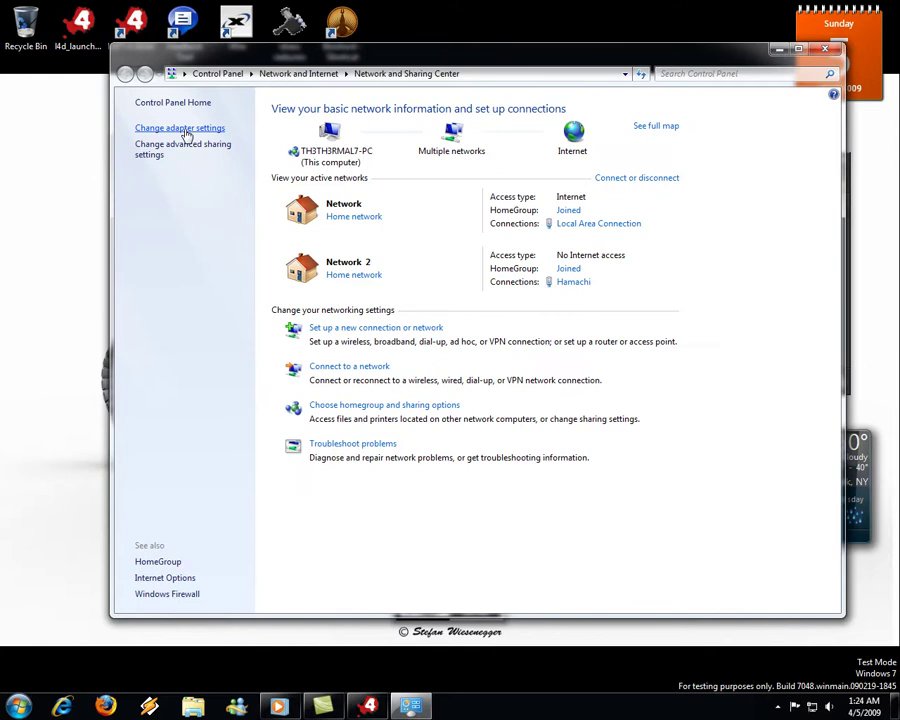
left_click(185, 130)
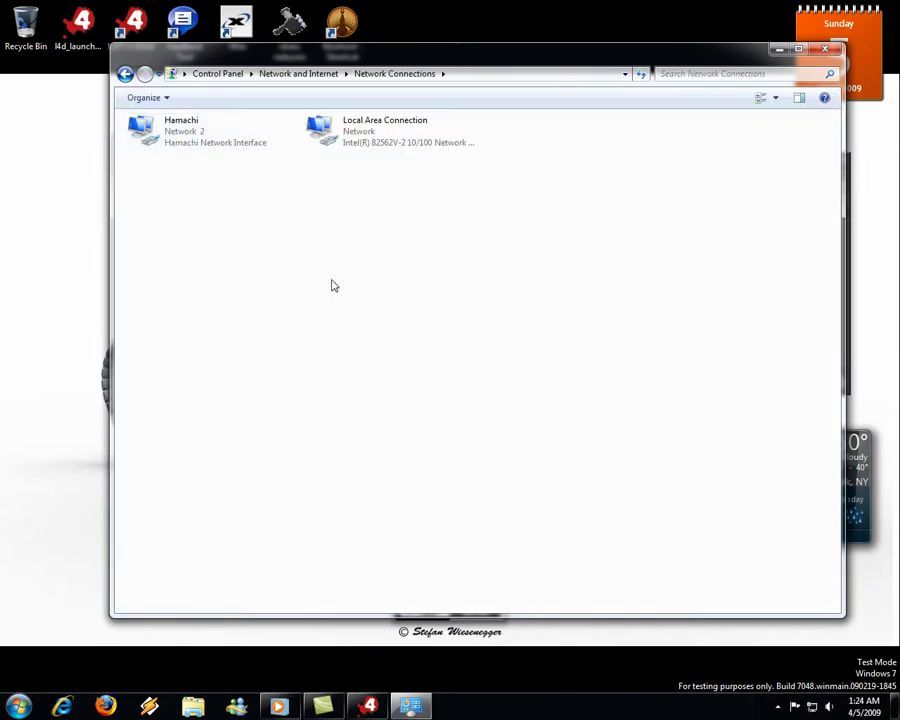
Reveal the menu bar with Alt and choose Advanced > Advanced Settings
key("alt")
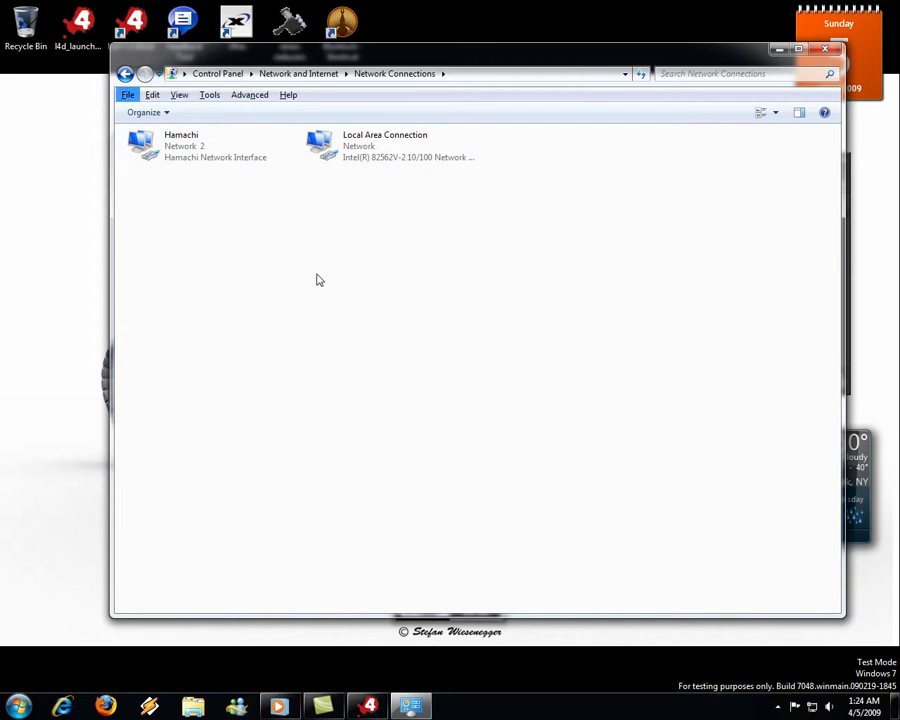
left_click(249, 97)
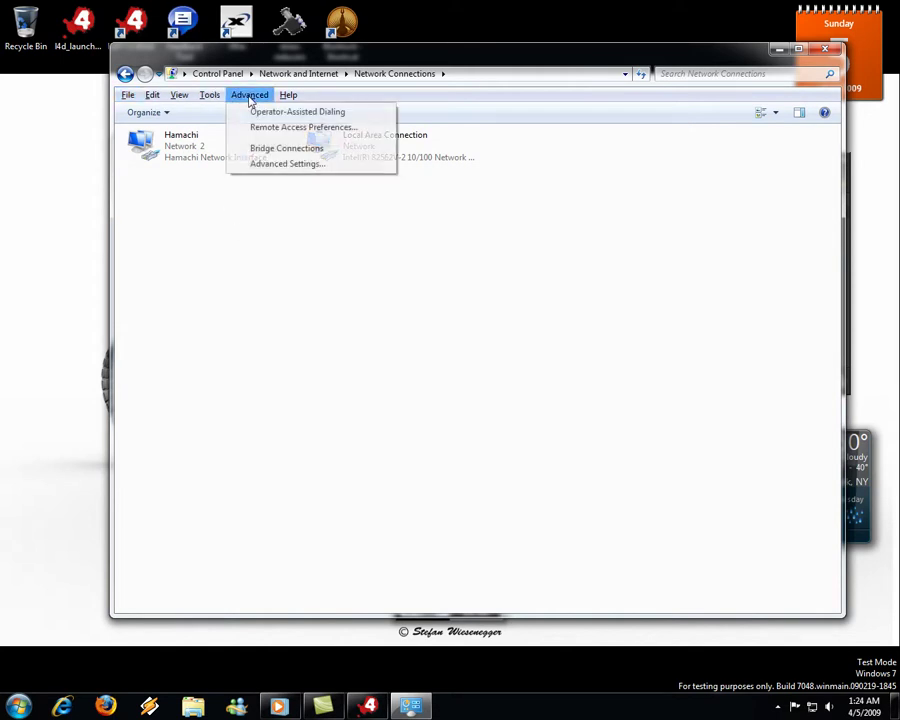
left_click(264, 166)
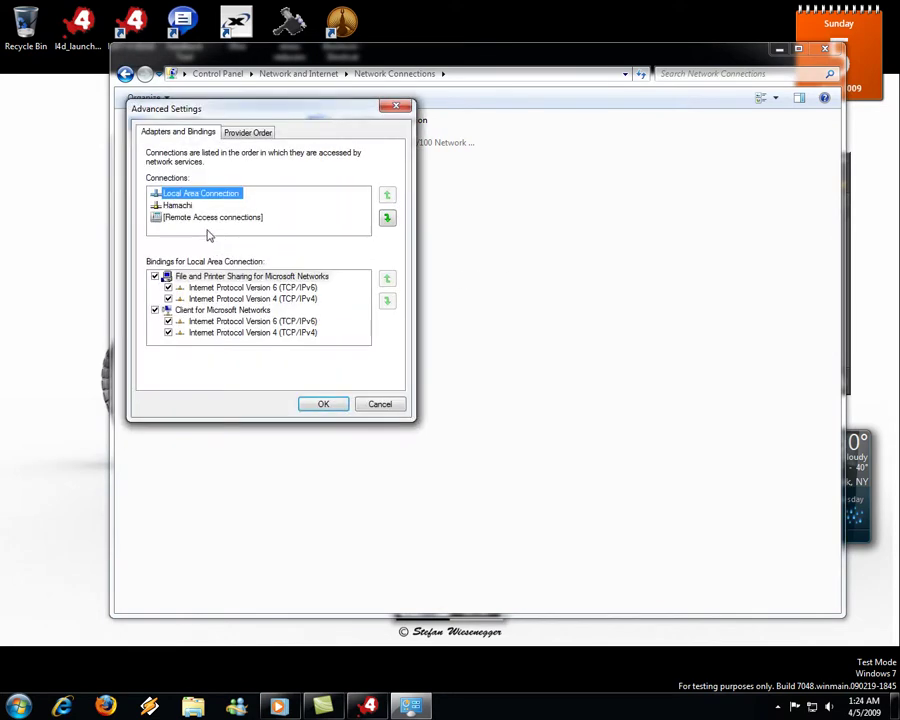
Select Hamachi in the Connections list and move it to the top of the order
left_click(178, 205)
left_click(185, 218)
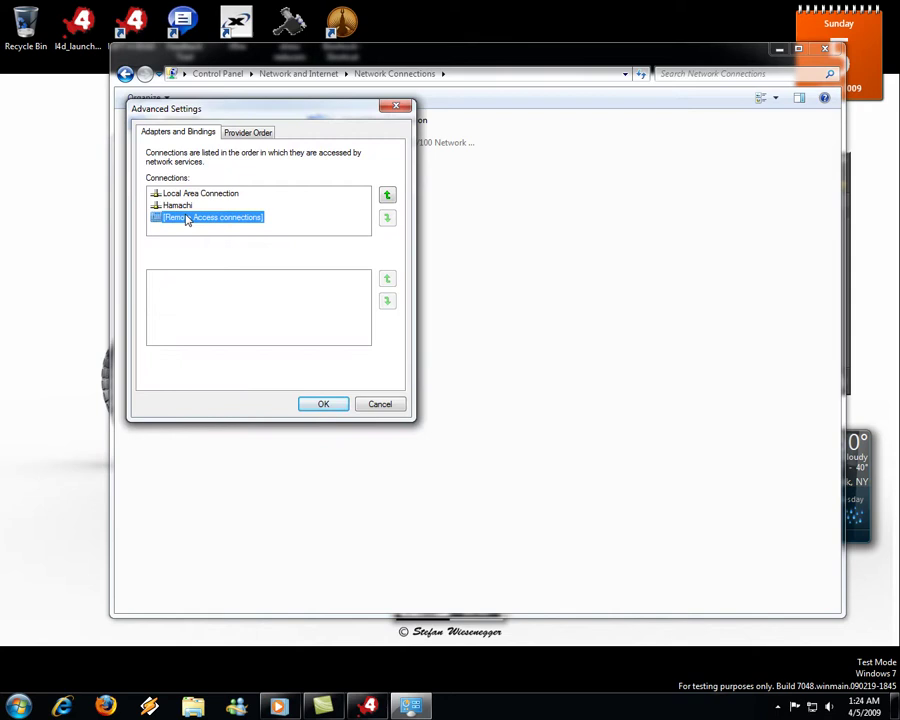
left_click(187, 193)
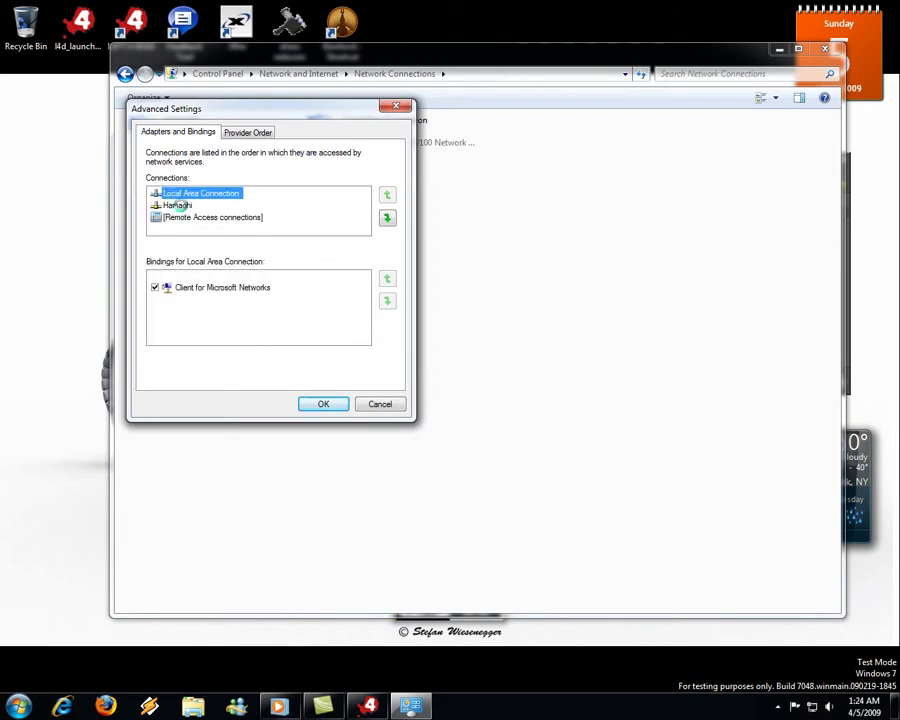
left_click(178, 205)
left_click(185, 218)
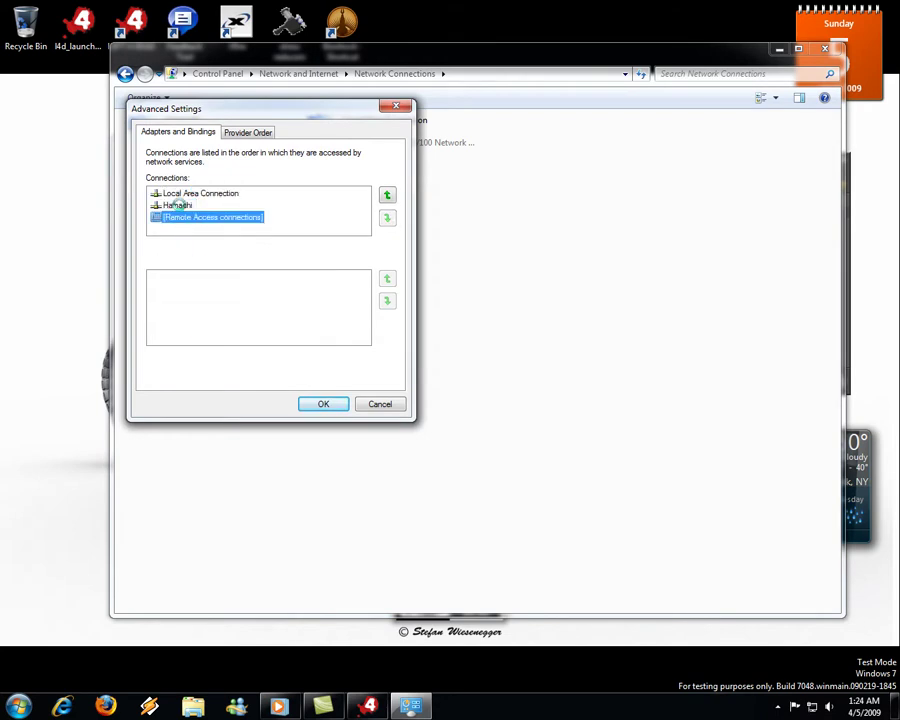
left_click(178, 205)
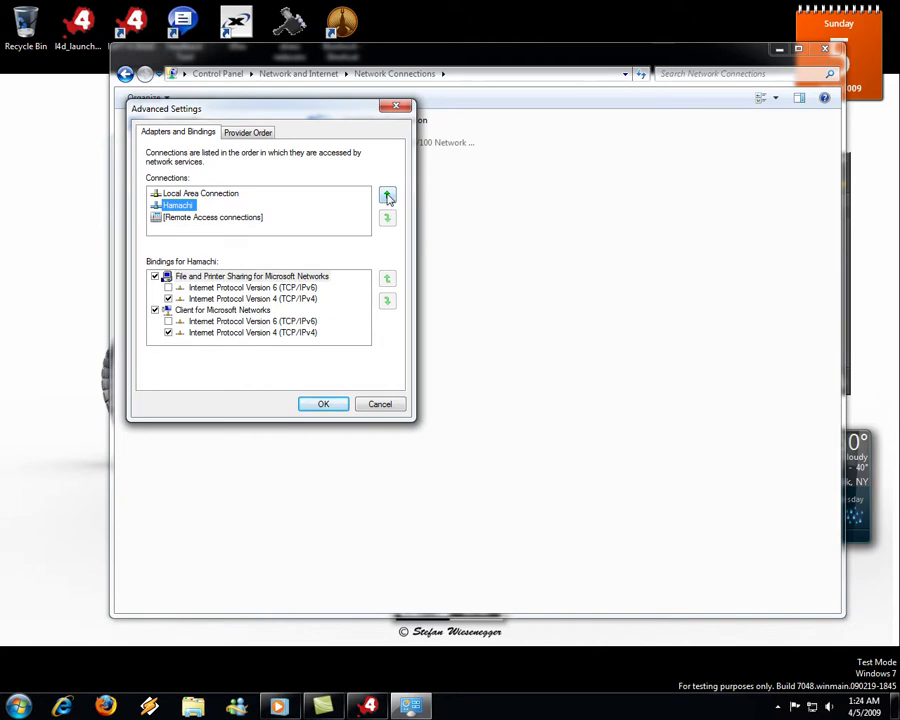
left_click(387, 196)
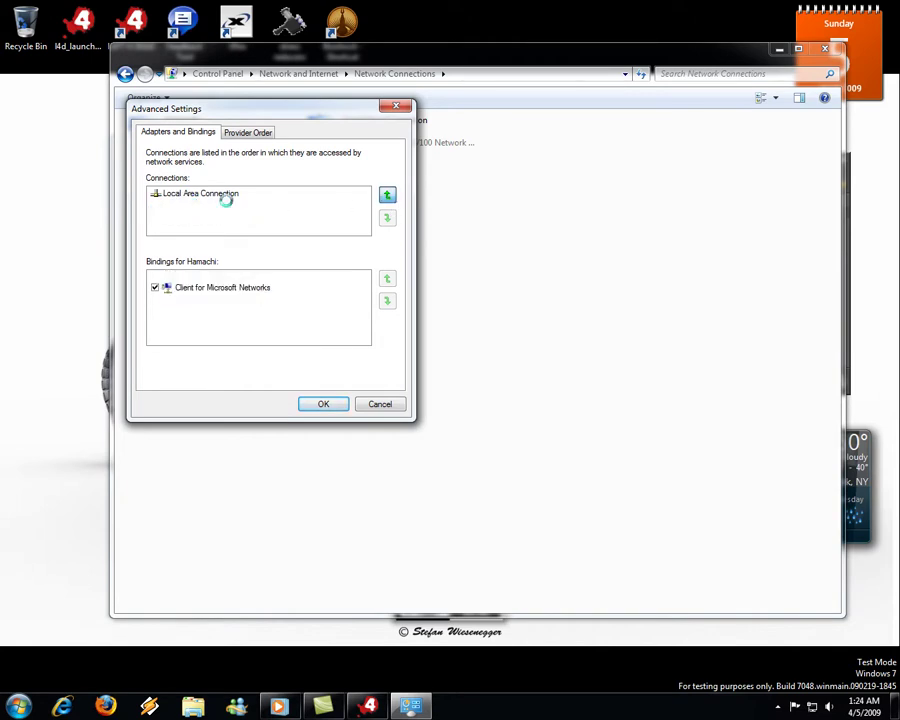
Review each adapter's bindings, apply the new order with OK, and close Network Connections
left_click(193, 206)
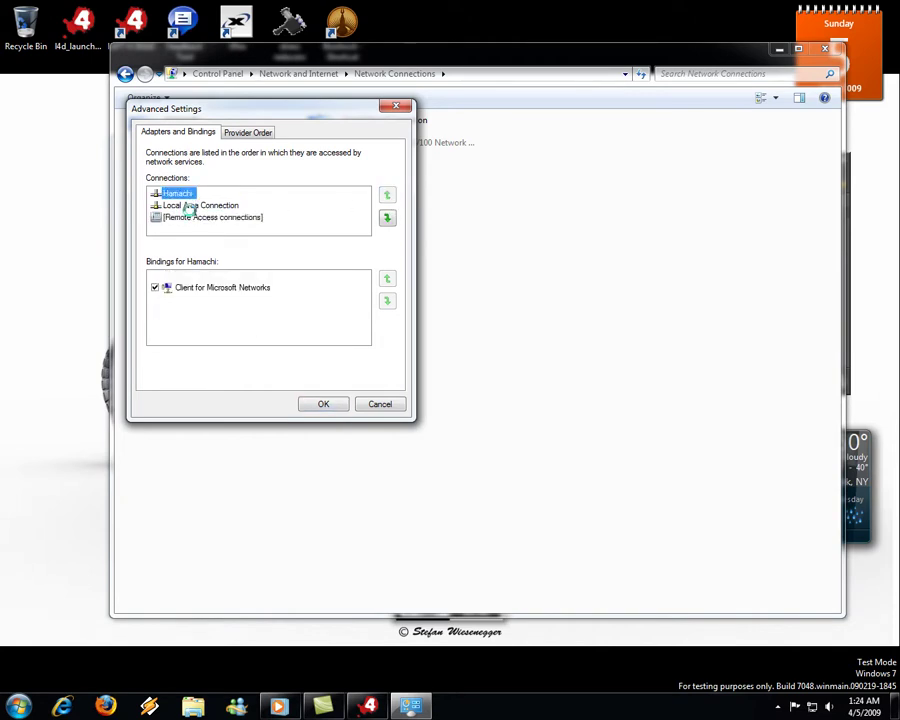
left_click(190, 218)
left_click(182, 205)
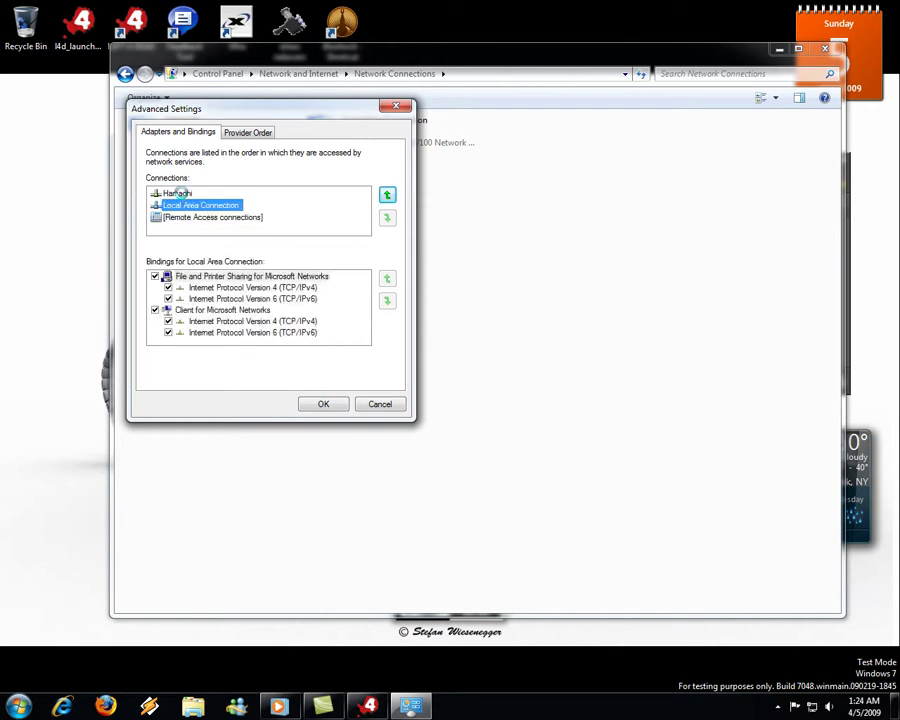
left_click(177, 193)
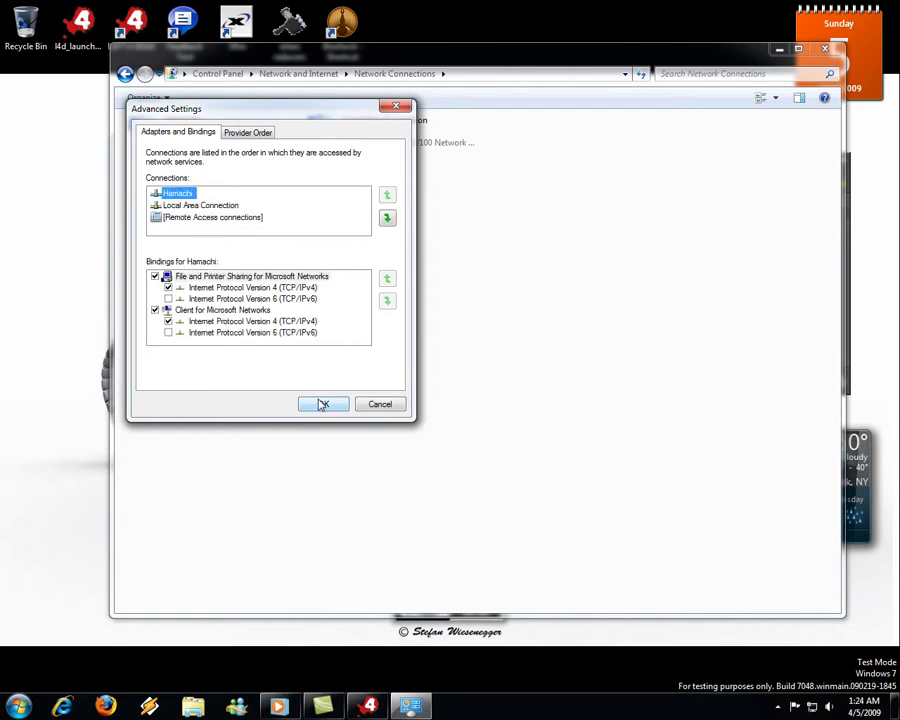
left_click(322, 404)
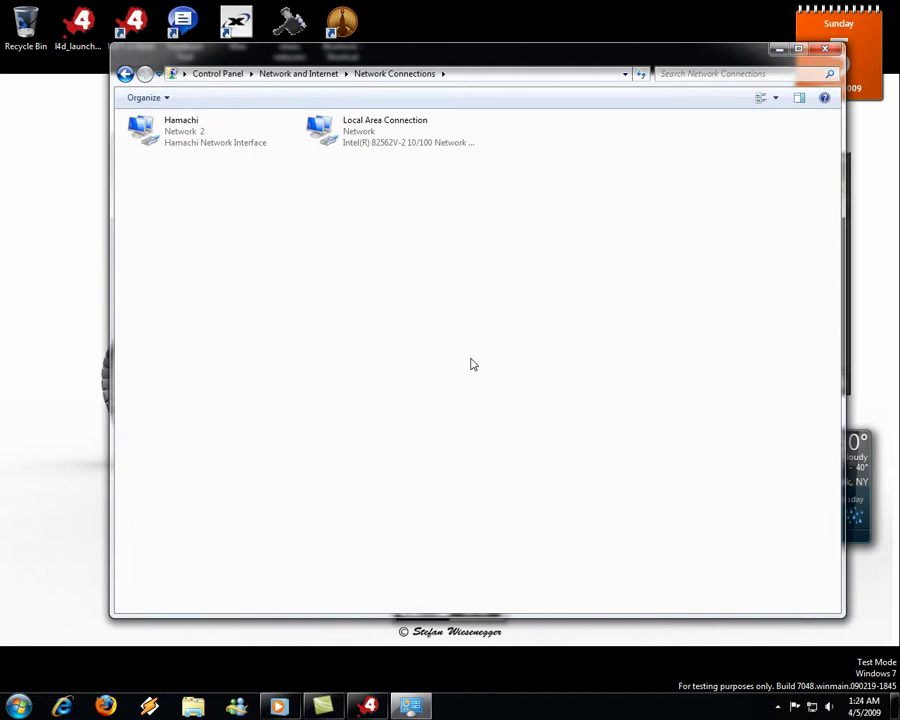
left_click(826, 49)
Reposition the L4D Launcher window and move the Hamachi panel to the right edge
left_click_drag(223, 135, 378, 147)
left_click_drag(795, 177, 747, 151)
left_click_drag(325, 148, 300, 175)
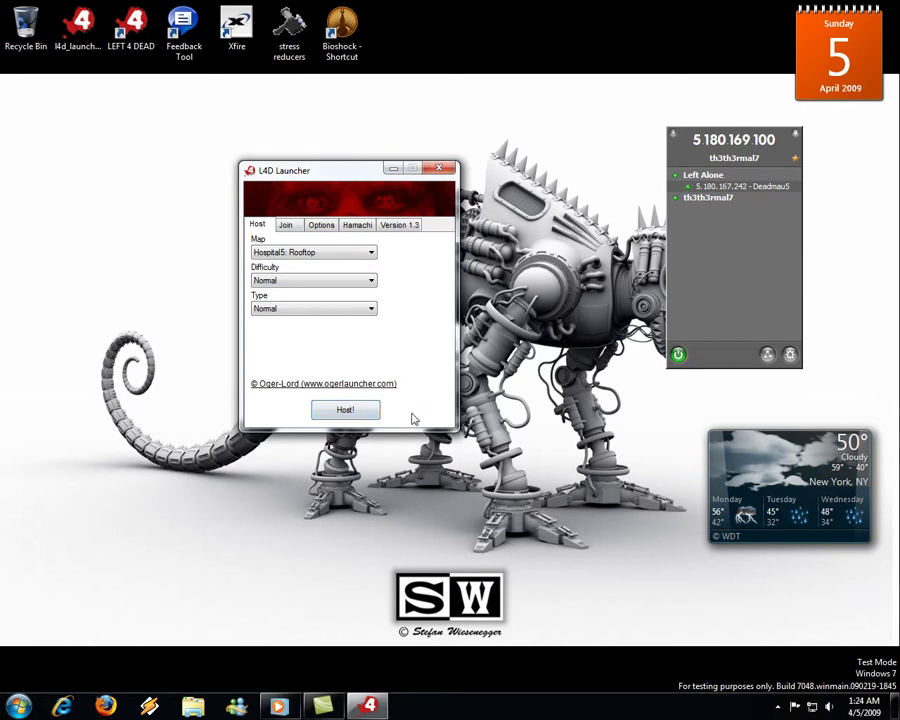
left_click_drag(367, 172, 263, 137)
left_click_drag(727, 148, 817, 180)
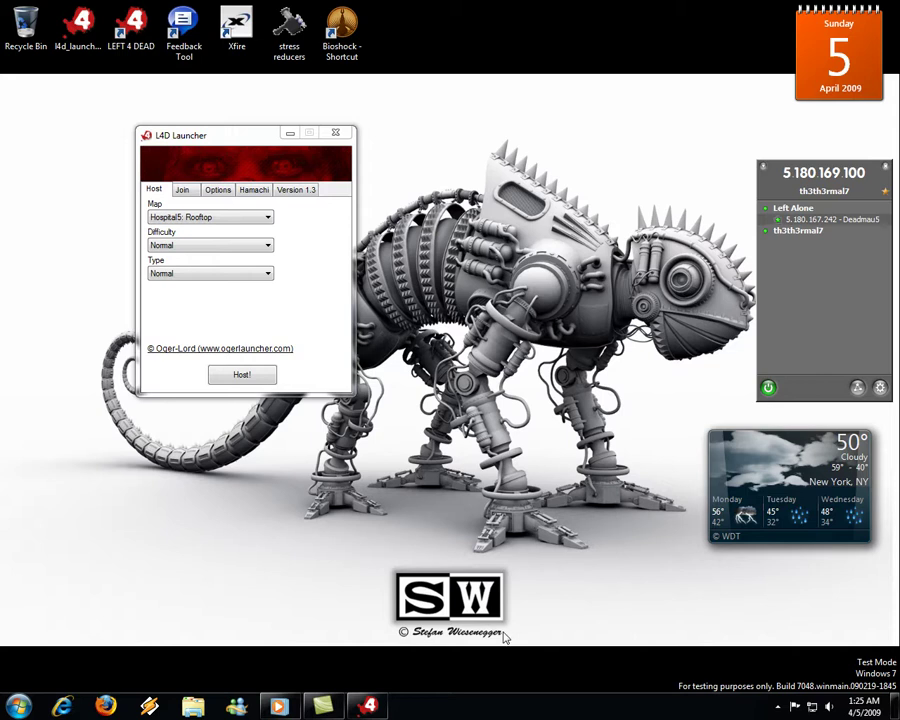
Show the hidden tray icons and dismiss a tray program's menu with Esc
left_click(778, 707)
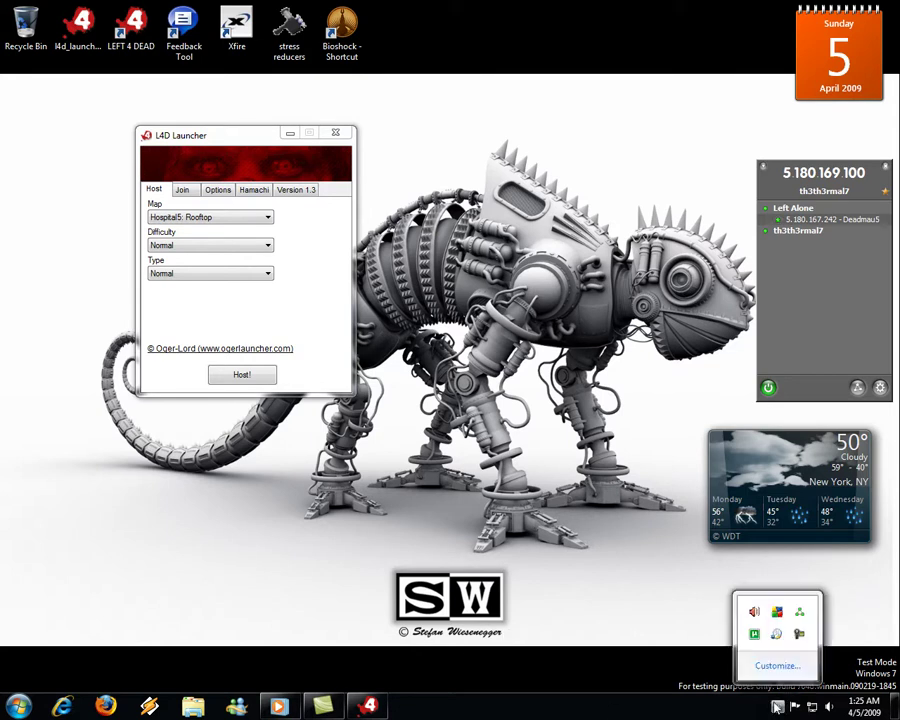
right_click(798, 633)
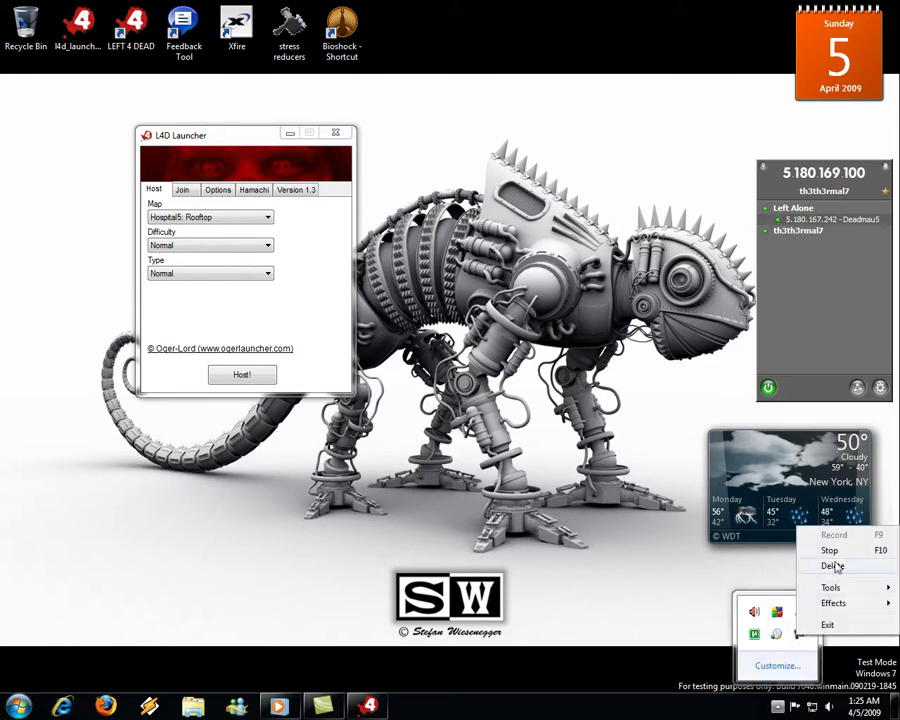
key("Escape")
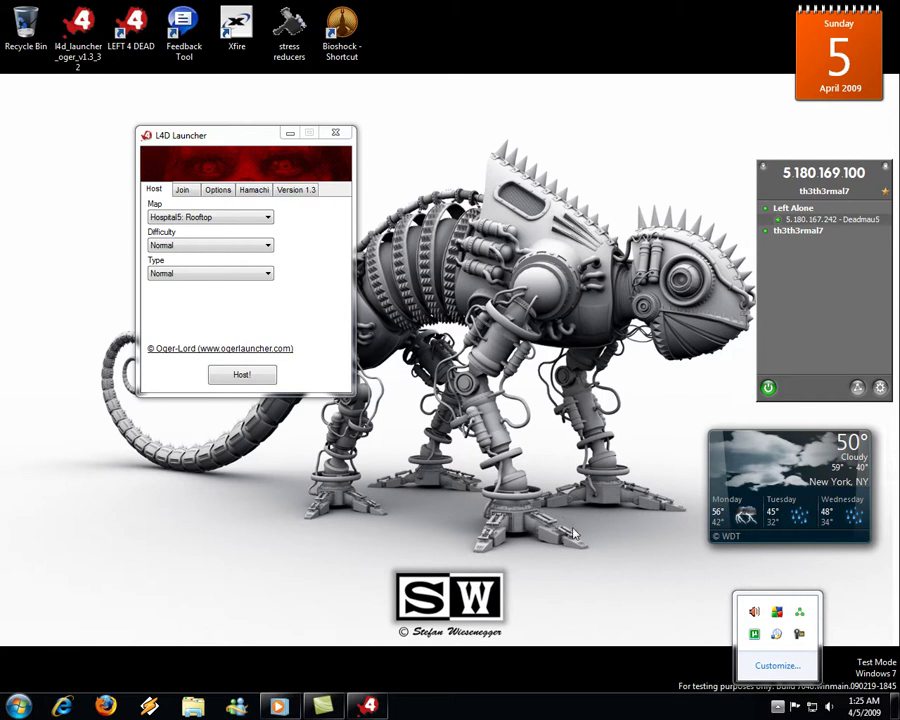
Shift Hamachi and the launcher up-left, then open Start > All Programs
left_click_drag(820, 173, 798, 149)
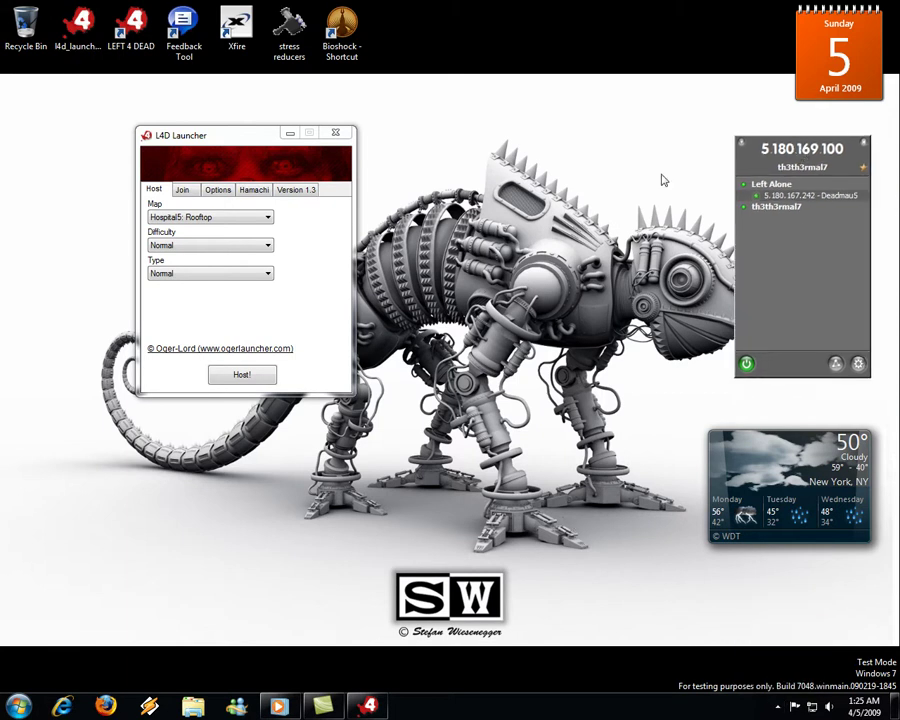
left_click_drag(240, 140, 213, 110)
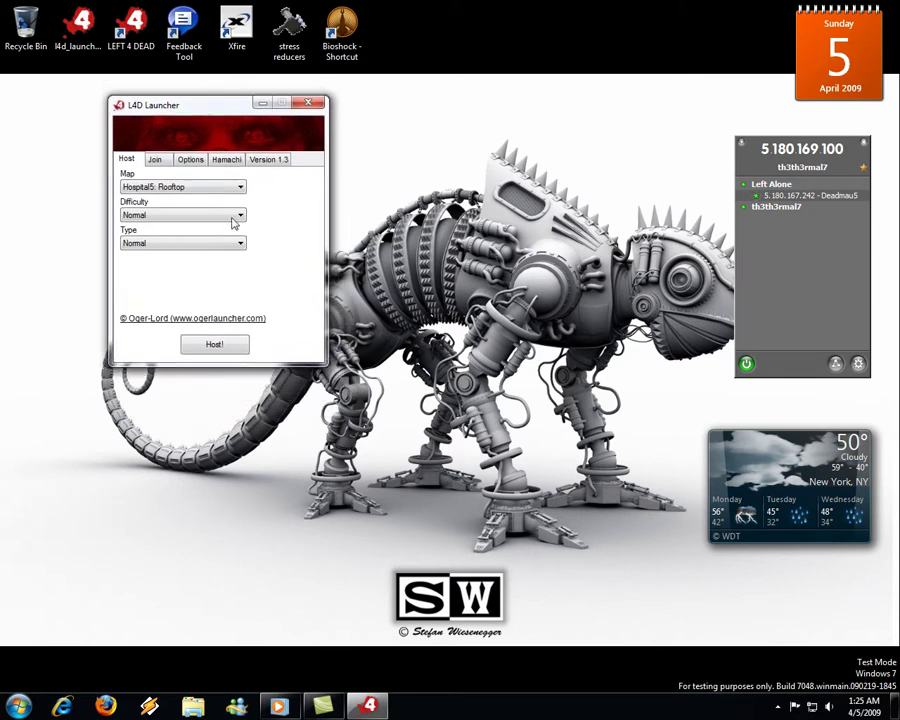
left_click(237, 345)
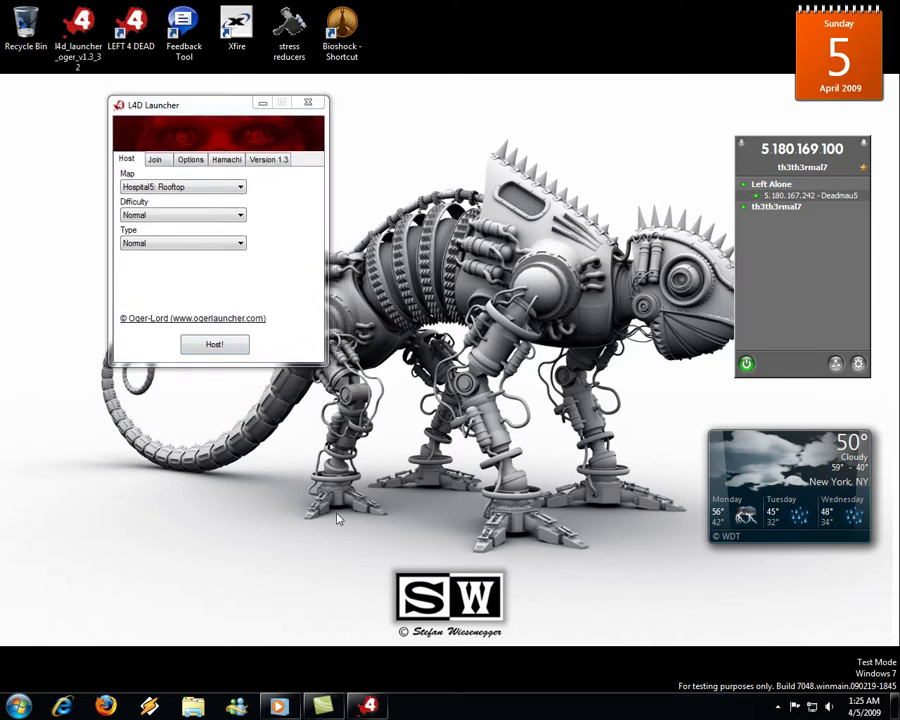
left_click(18, 706)
left_click(86, 645)
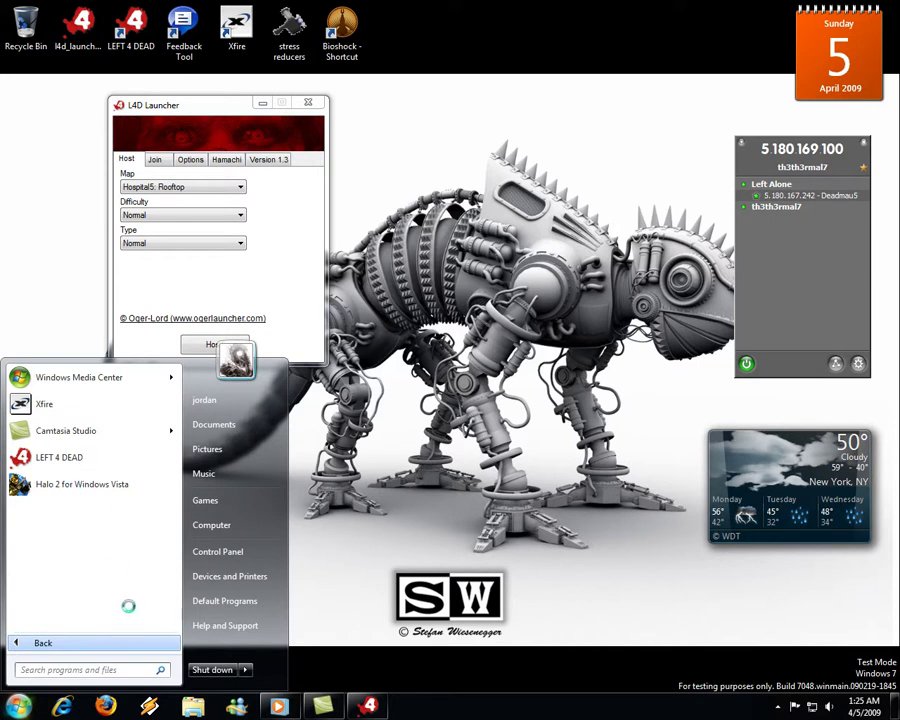
Launch On-Screen Keyboard from All Programs > Accessories > Ease of Access
left_click(404, 537)
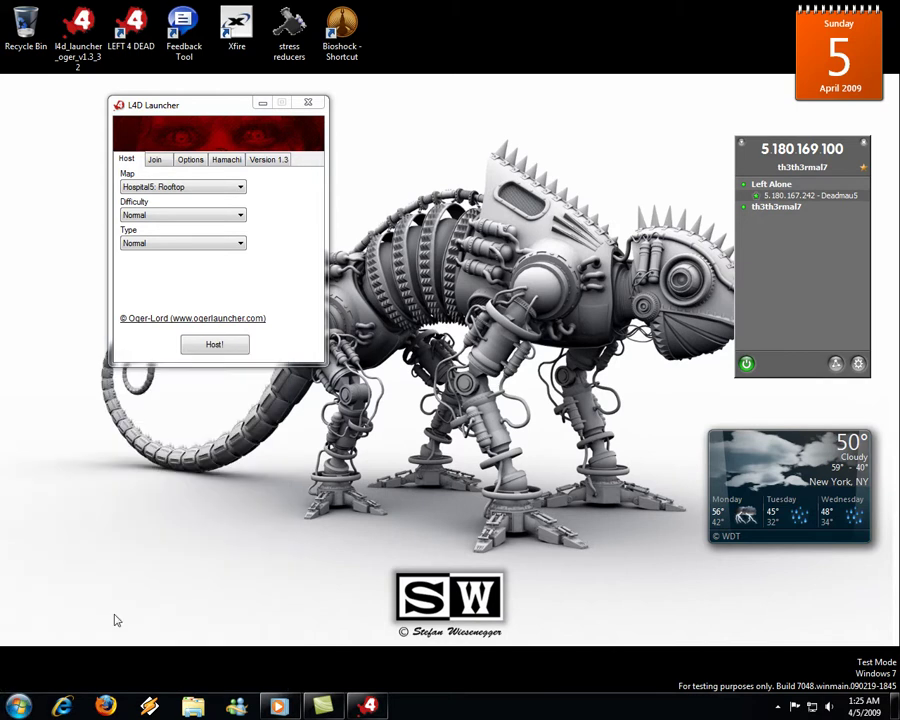
left_click(20, 706)
left_click(52, 645)
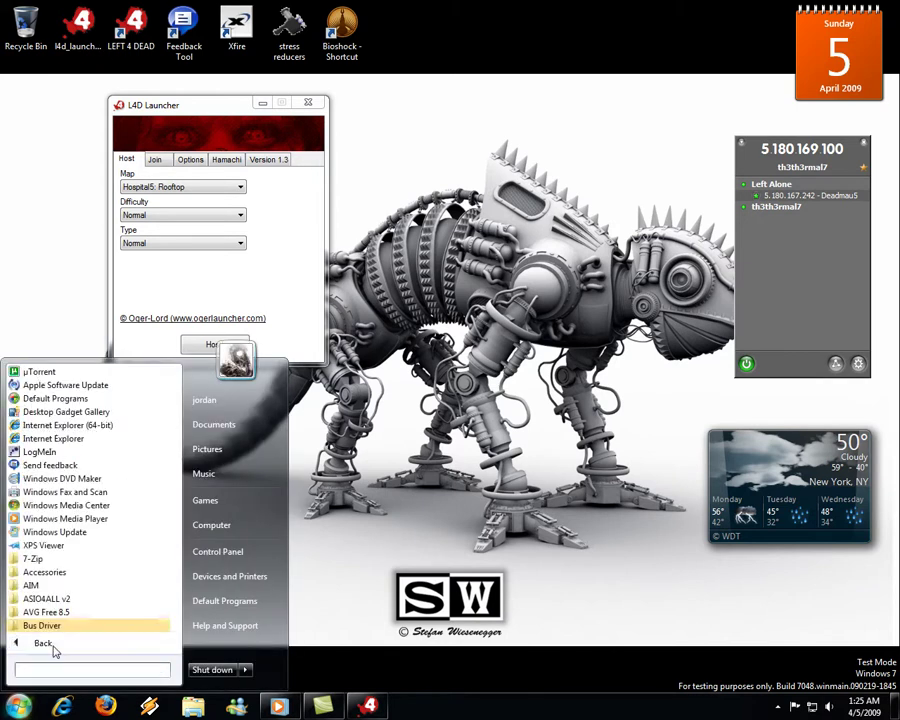
scroll(68, 512, "down", 1)
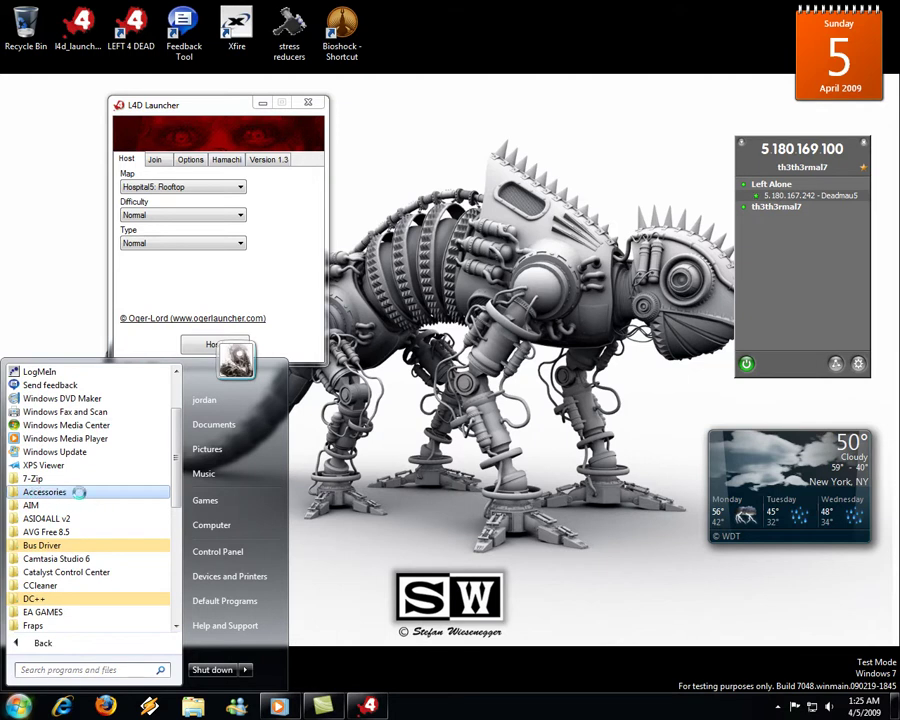
left_click(78, 492)
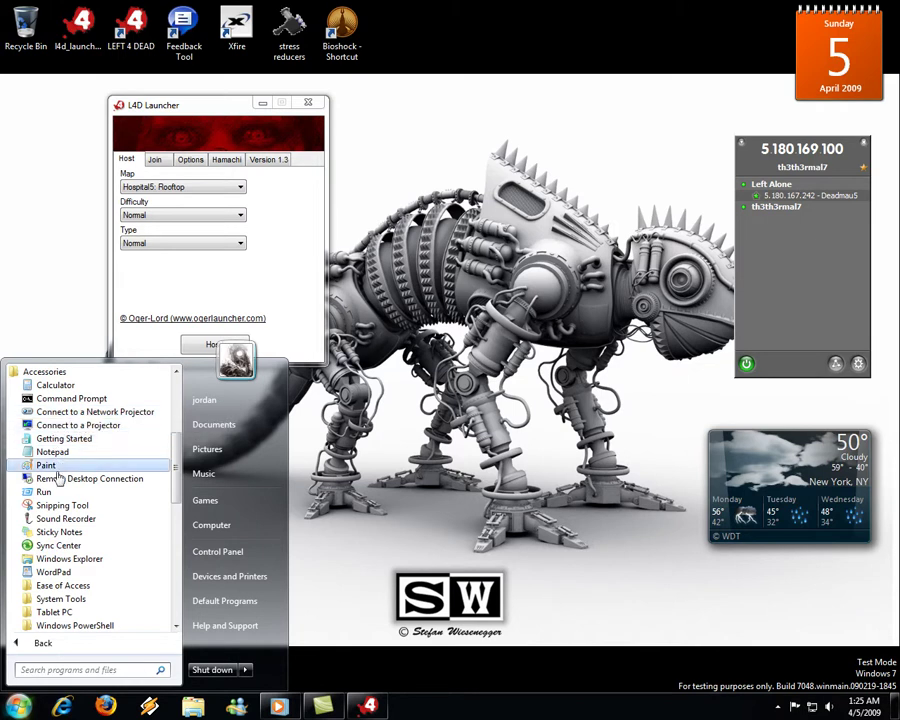
left_click(62, 586)
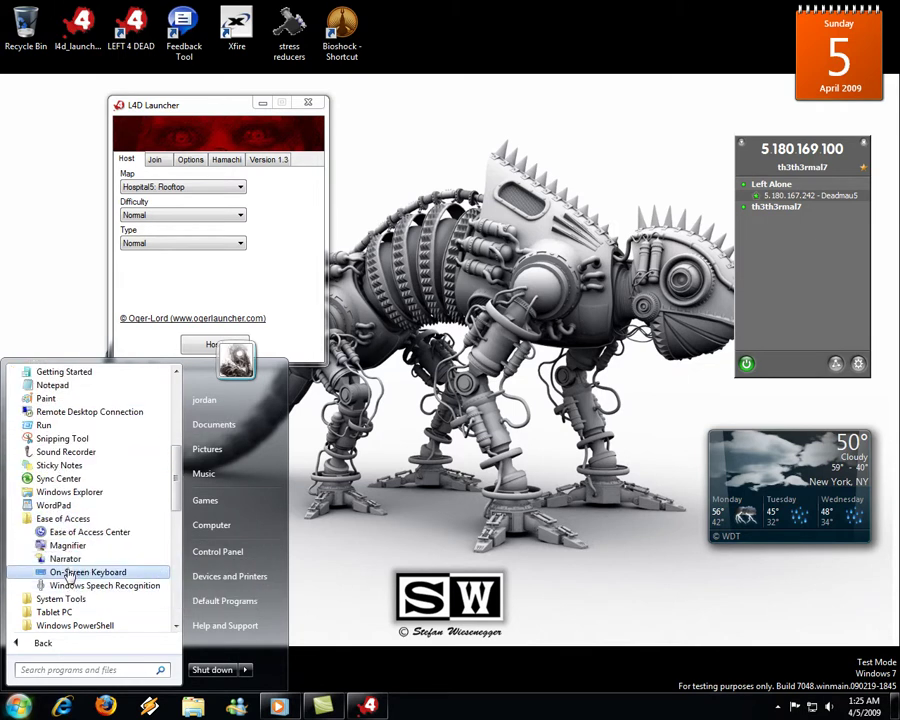
left_click(66, 575)
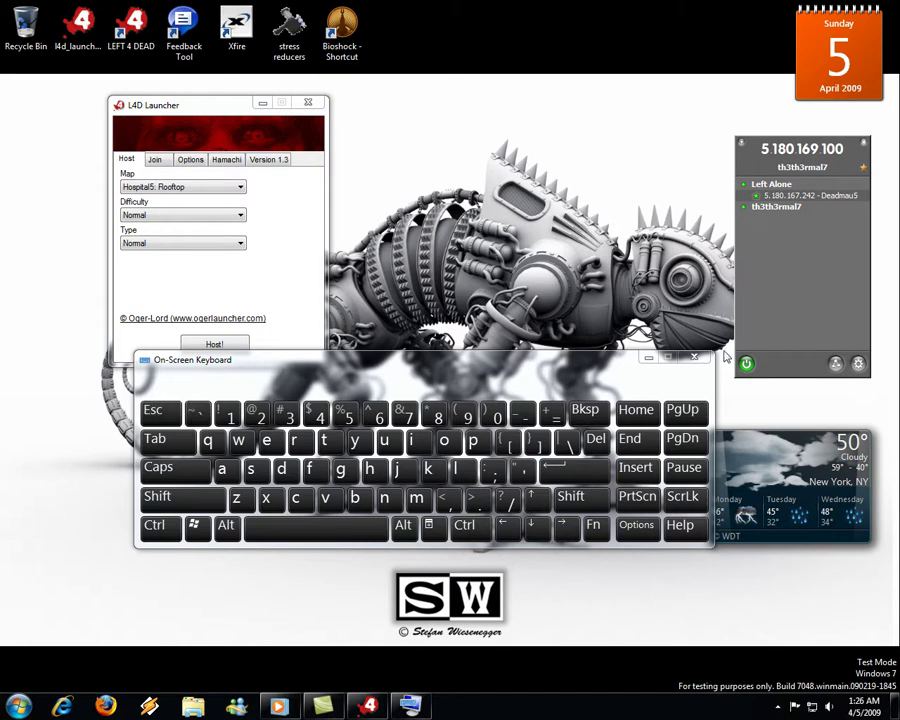
Close the On-Screen Keyboard and drag the launcher window down and right
left_click(694, 358)
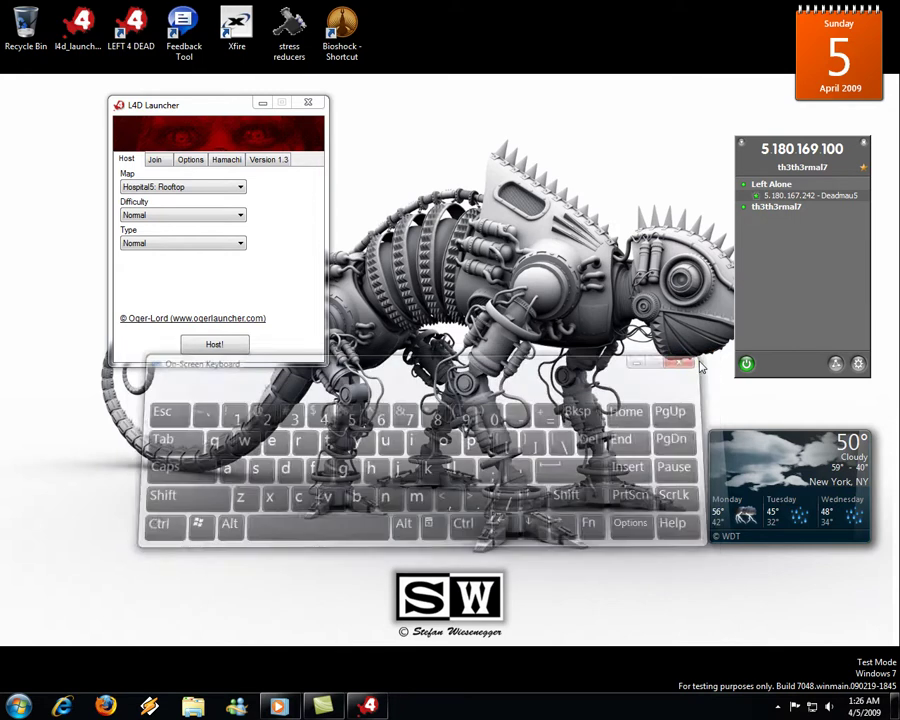
left_click_drag(295, 134, 343, 182)
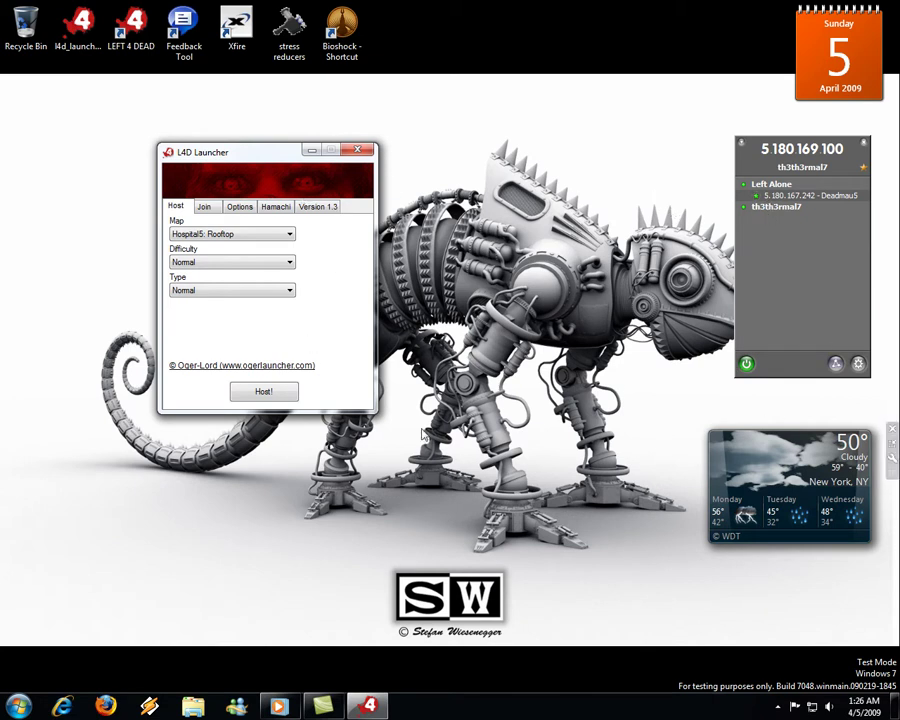
Drag a selection box across the desktop, then show the hidden notification-area icons
left_click_drag(305, 430, 771, 652)
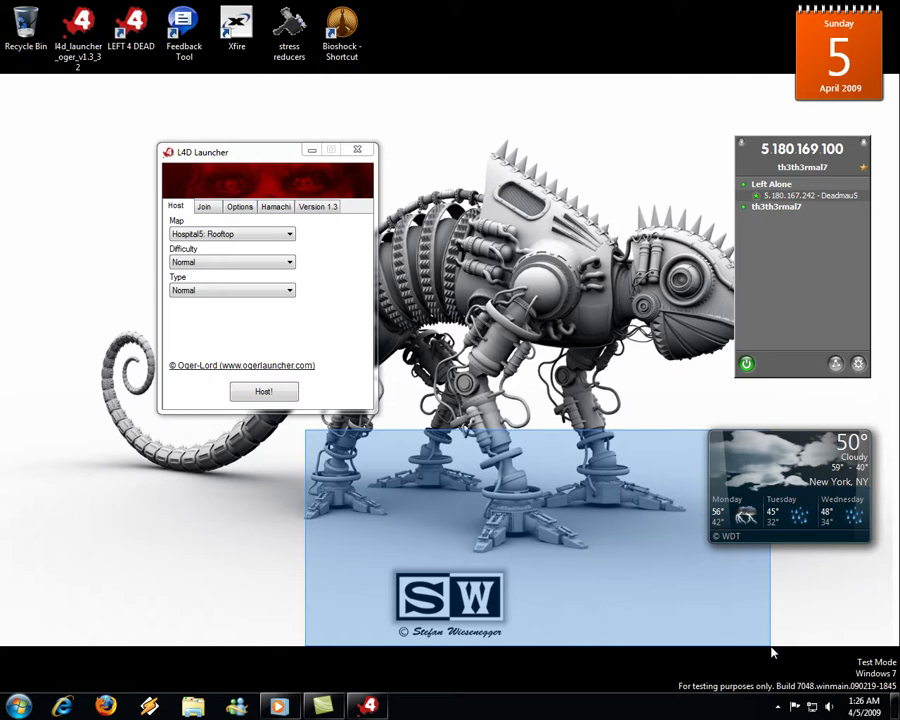
left_click_drag(772, 652, 773, 652)
left_click(777, 705)
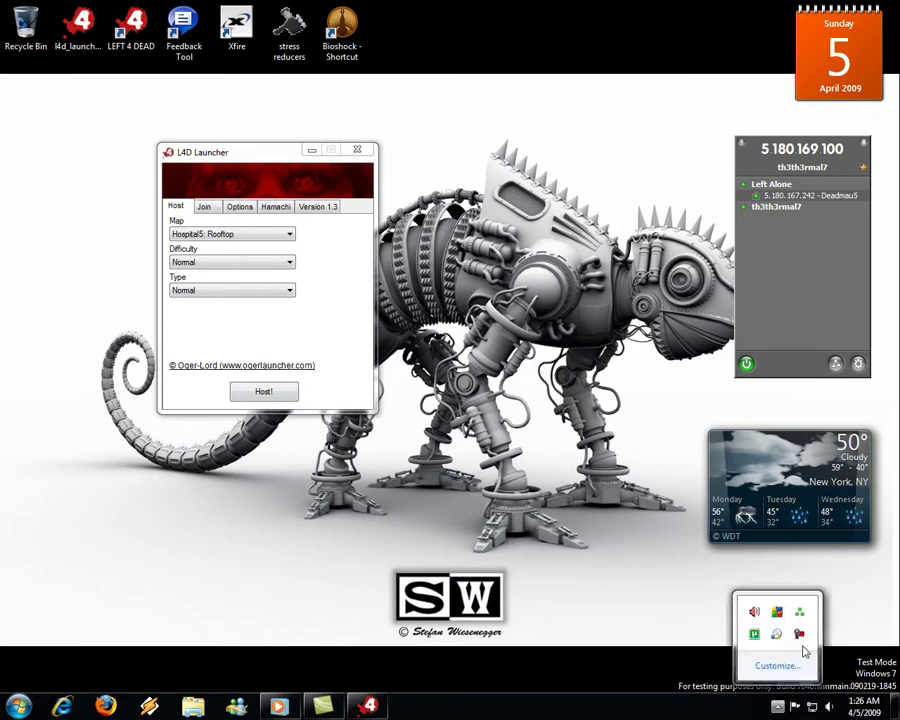